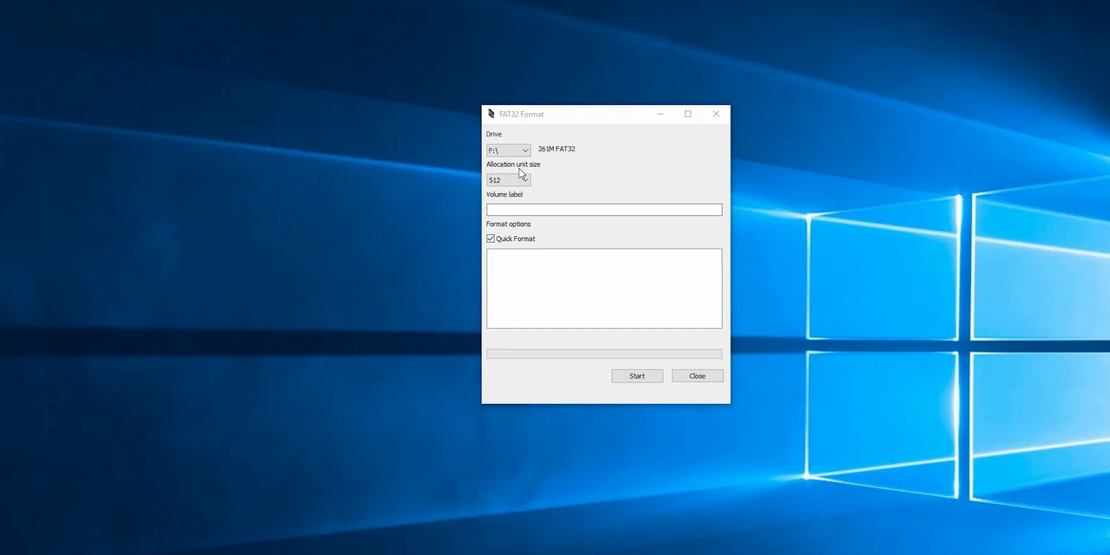
# Step: Quick-format drive F: as FAT32 with the volume label SONY and accept the data-loss warning
pyautogui.click(525, 210)
pyautogui.write('SONY')
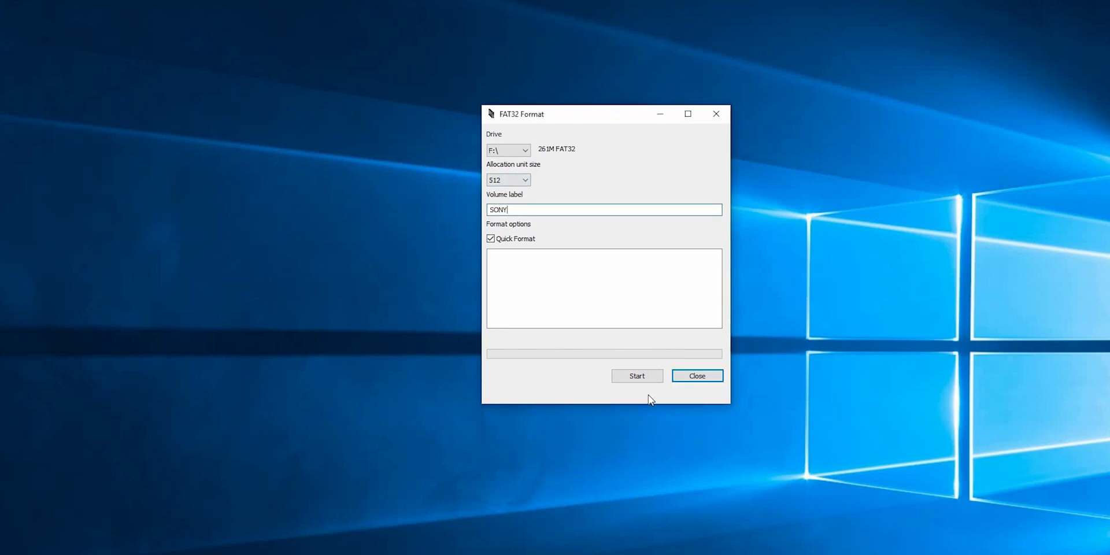
pyautogui.click(645, 379)
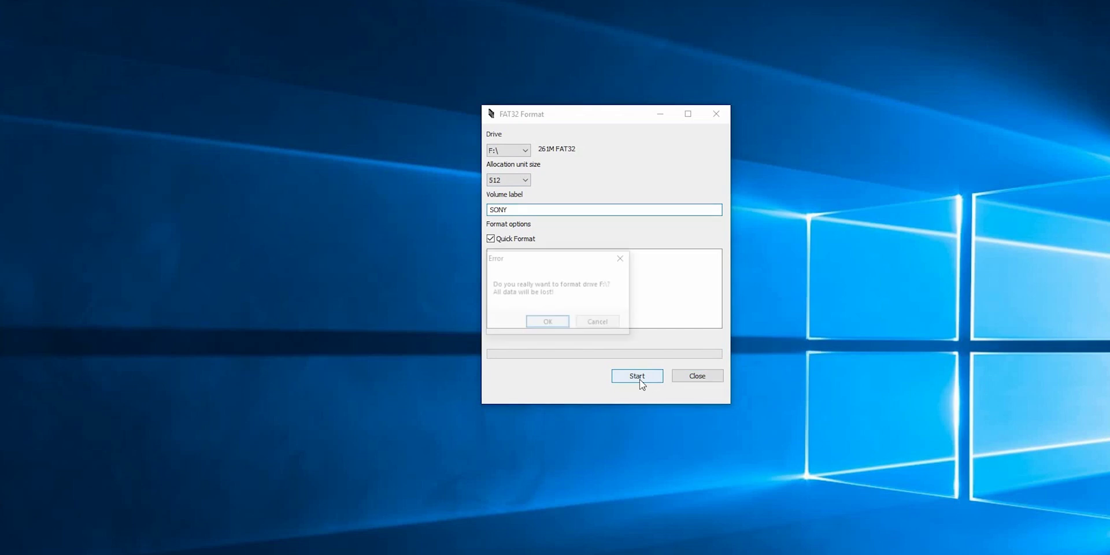
pyautogui.click(544, 322)
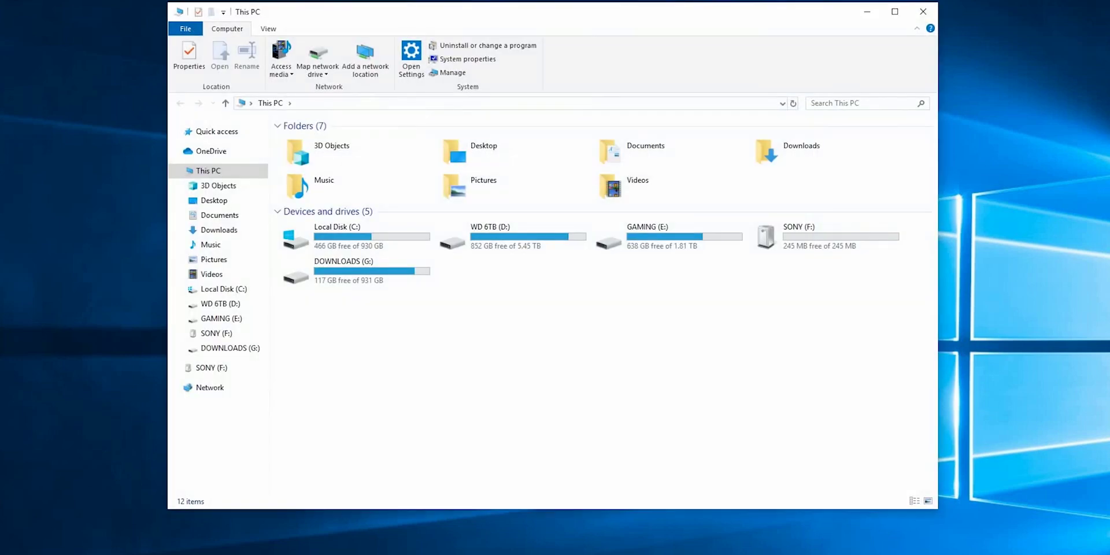
# Step: Check the file system of the SONY (F:) USB drive in its properties
pyautogui.rightClick(778, 239)
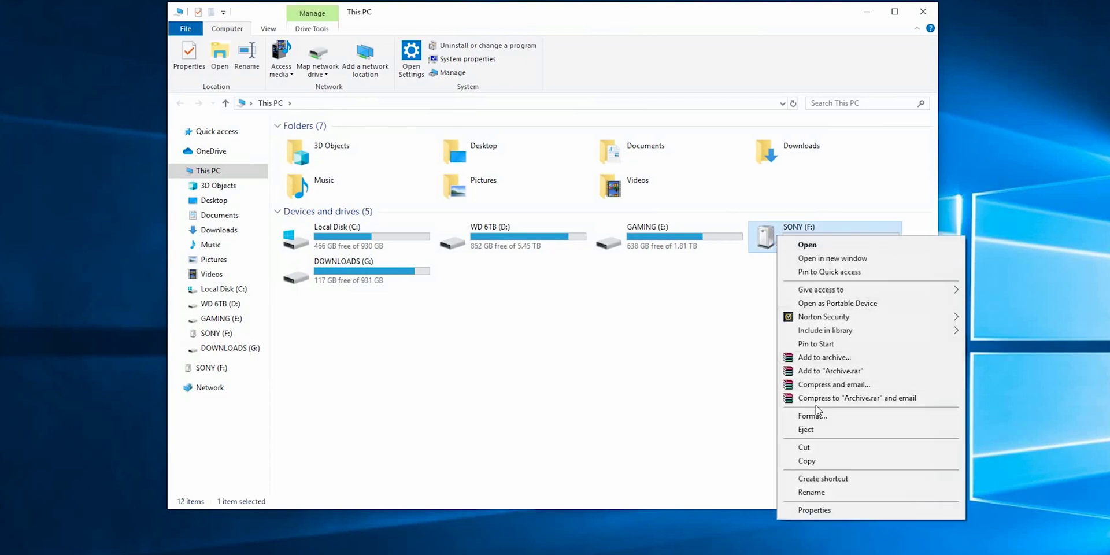
pyautogui.click(844, 510)
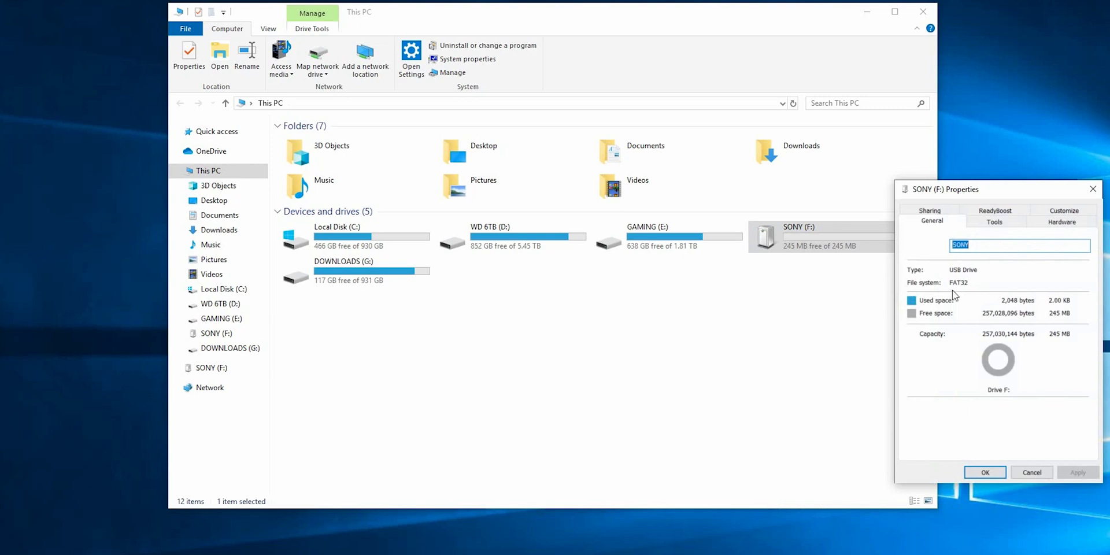
pyautogui.click(1032, 473)
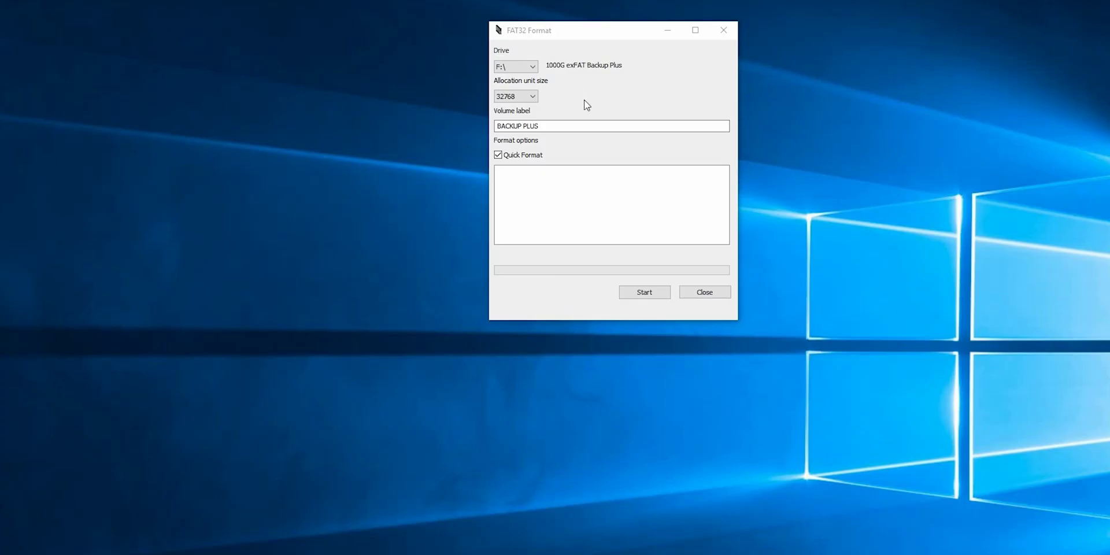
# Step: Quick-format the 1000G Backup Plus drive F: as FAT32 with the volume label SONY, and close the formatter
pyautogui.moveTo(579, 126); pyautogui.dragTo(443, 132)
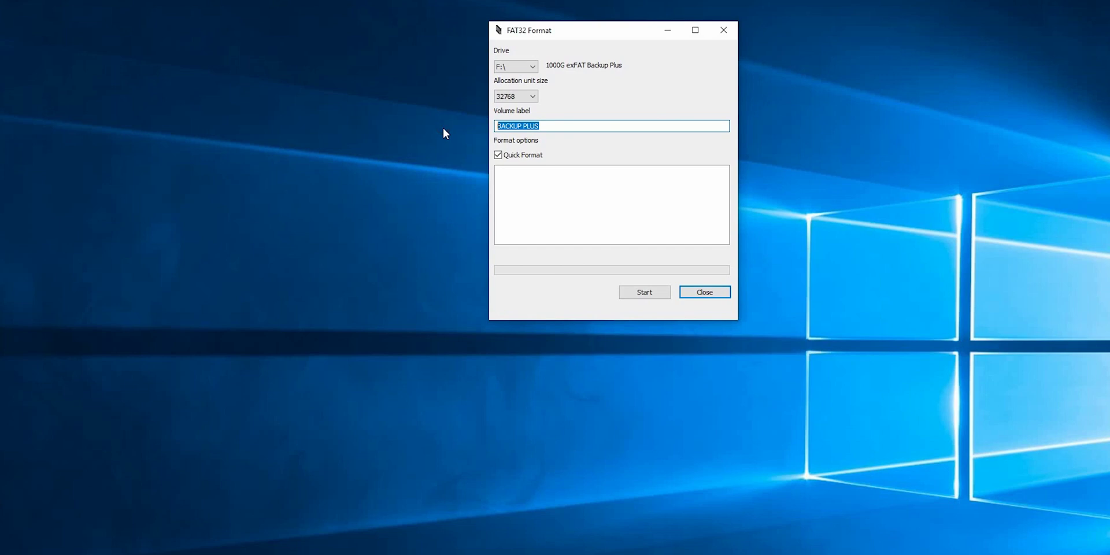
pyautogui.write('SONY')
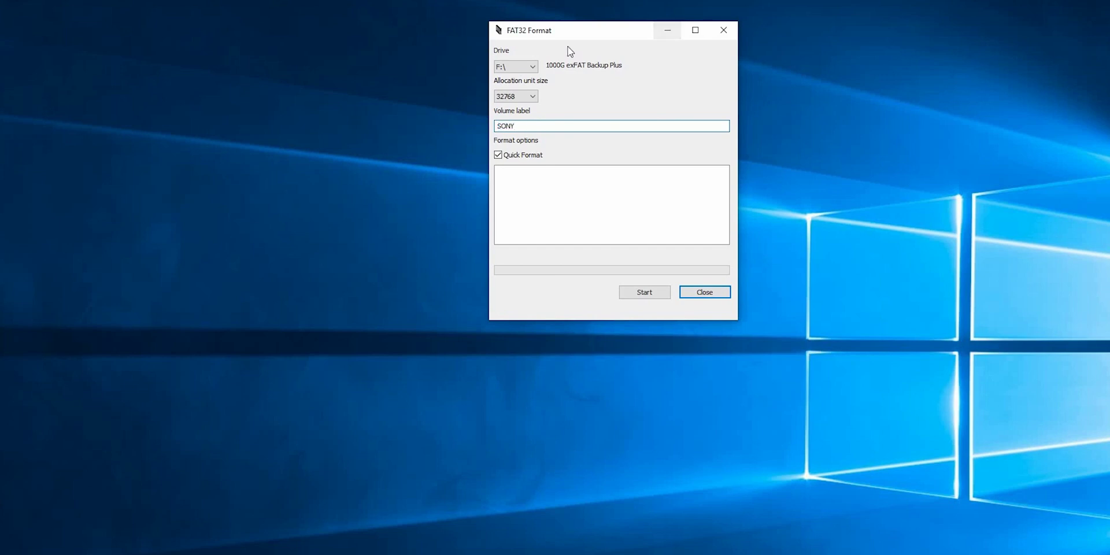
pyautogui.click(636, 297)
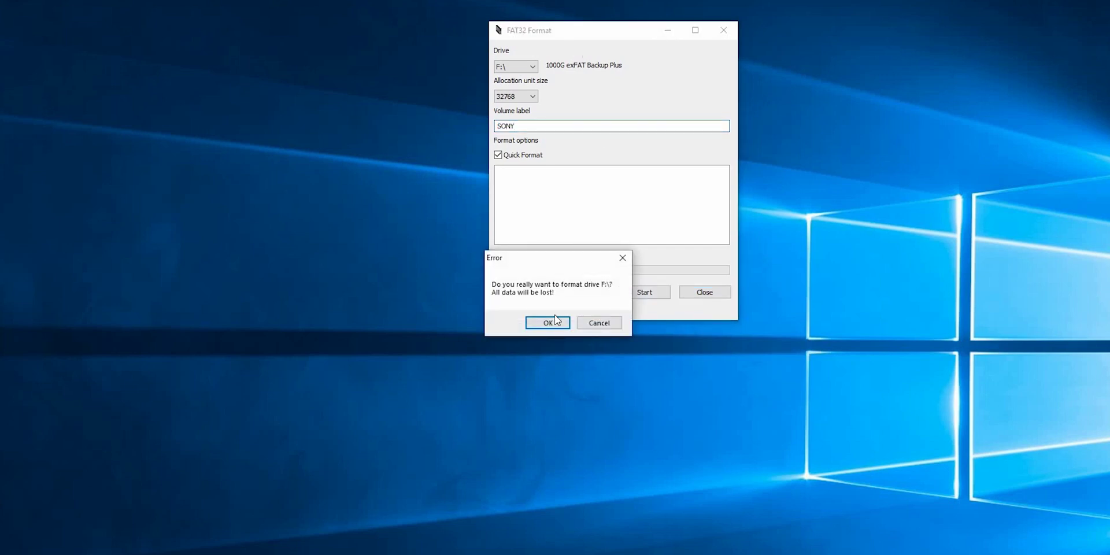
pyautogui.click(555, 321)
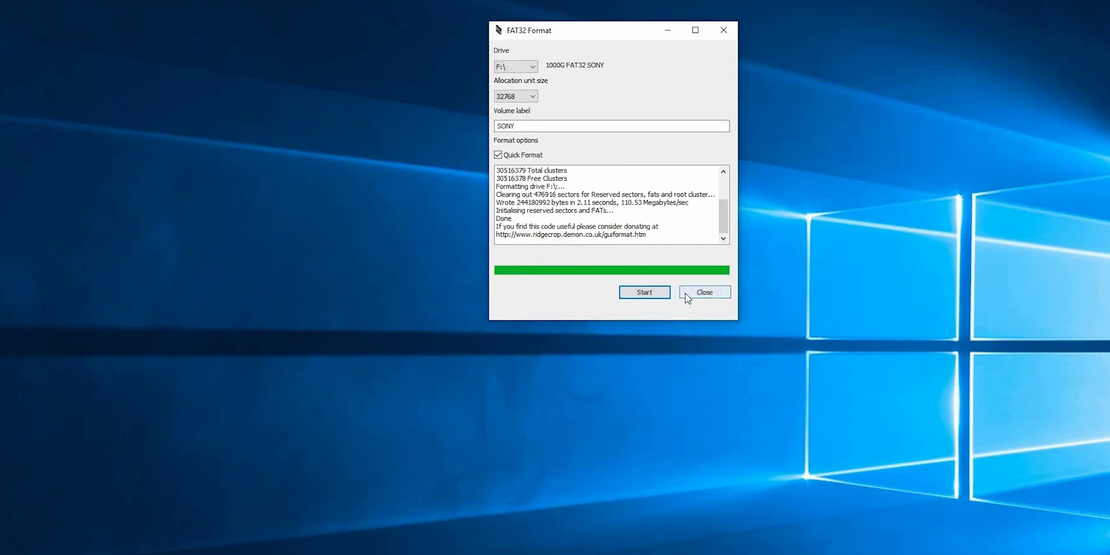
pyautogui.click(704, 292)
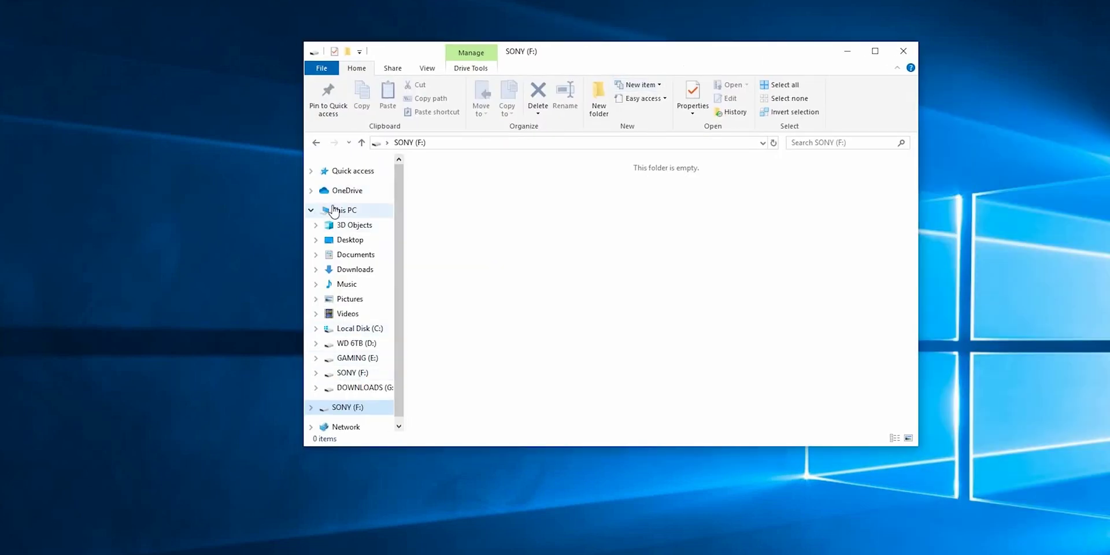
# Step: Check the file system and capacity of the reformatted SONY (F:) hard drive in its properties, and close the file window
pyautogui.click(344, 210)
pyautogui.rightClick(446, 353)
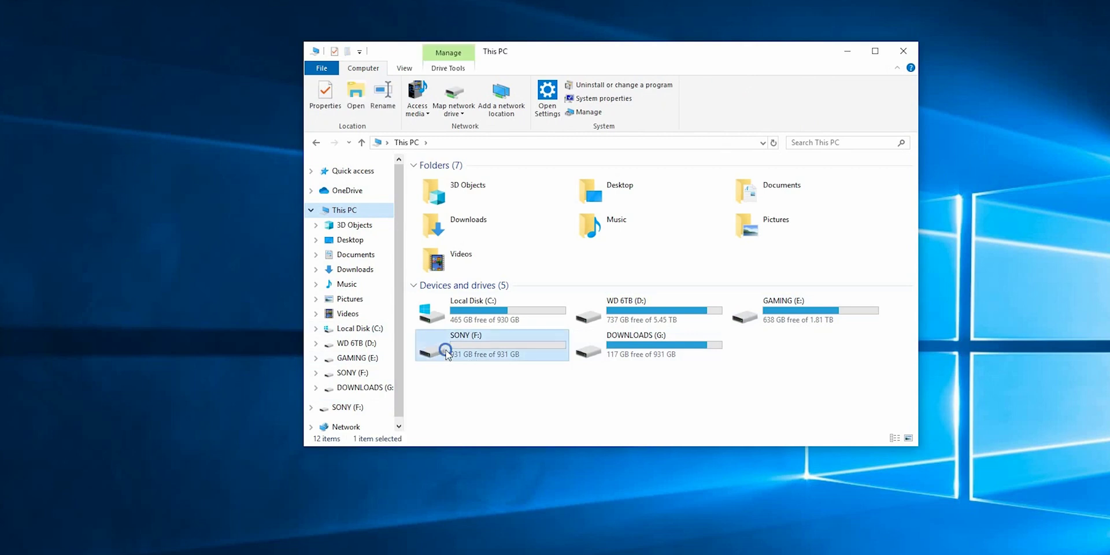
pyautogui.click(483, 343)
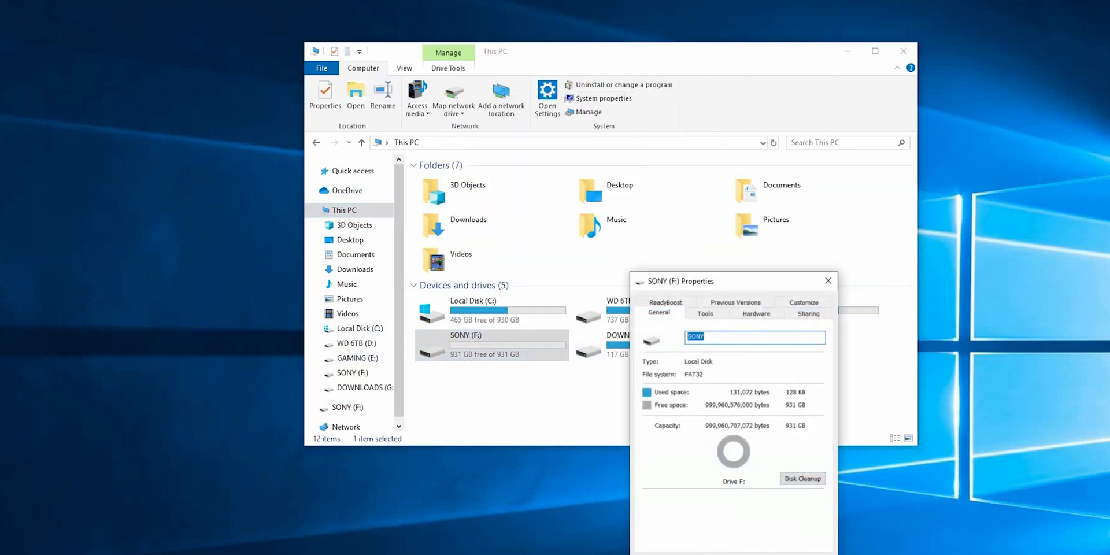
pyautogui.press('Return')
pyautogui.click(905, 50)
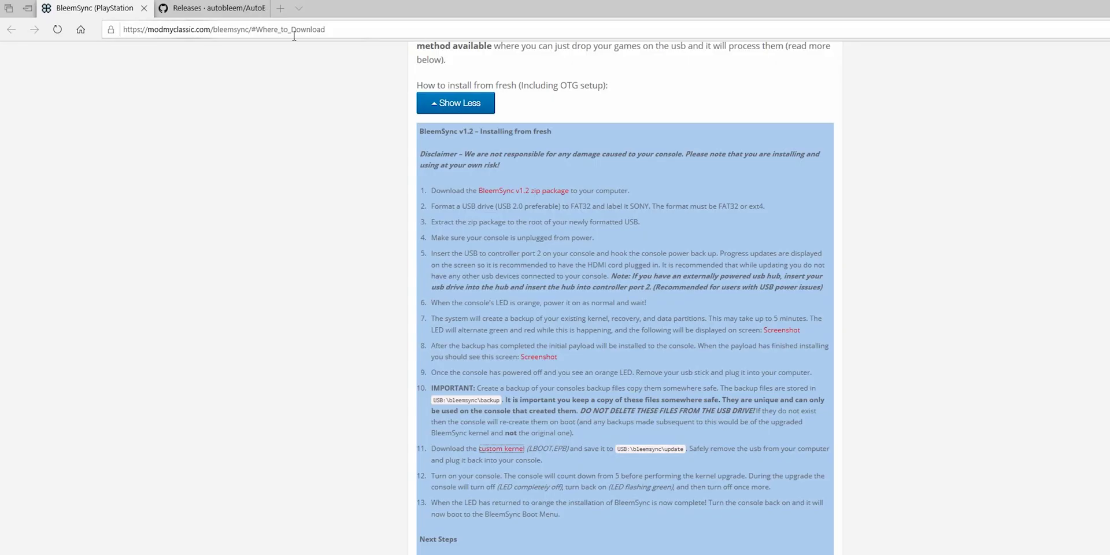
# Step: Download the BleemSync v1.2 zip package and save the custom kernel LBOOT.EPB to the Downloads folder
pyautogui.click(520, 190)
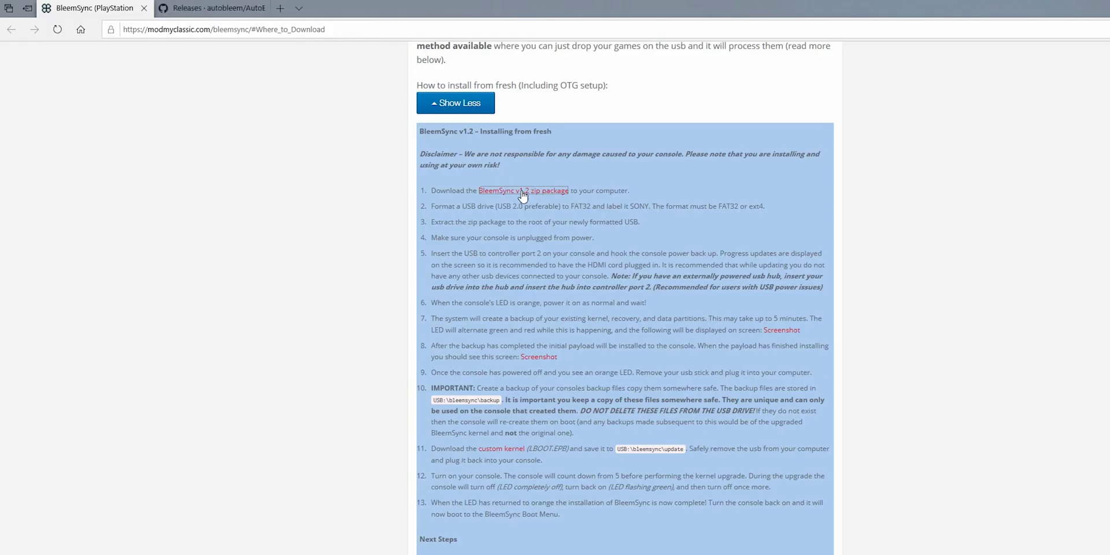
pyautogui.rightClick(514, 452)
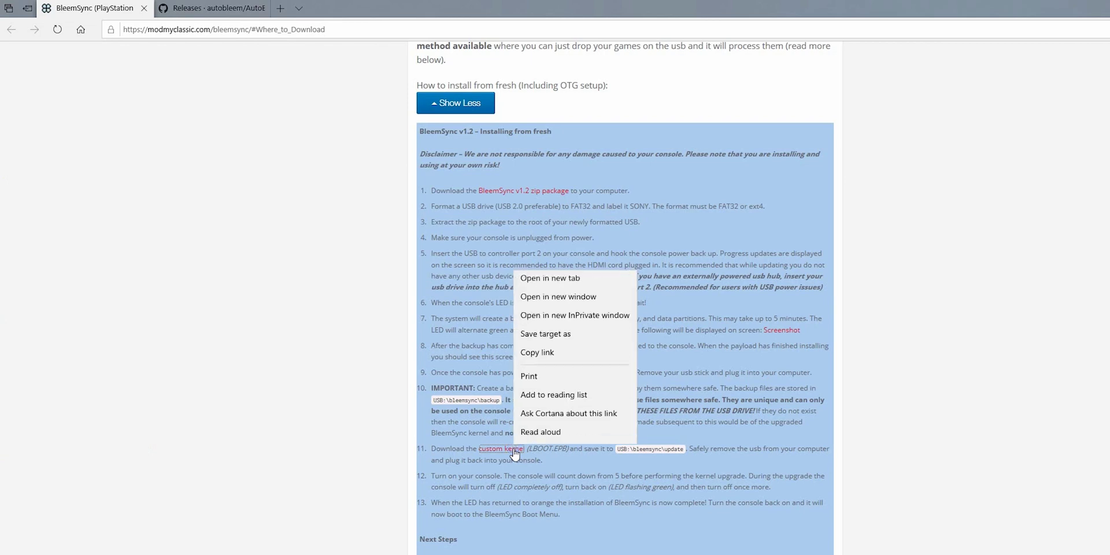
pyautogui.click(571, 334)
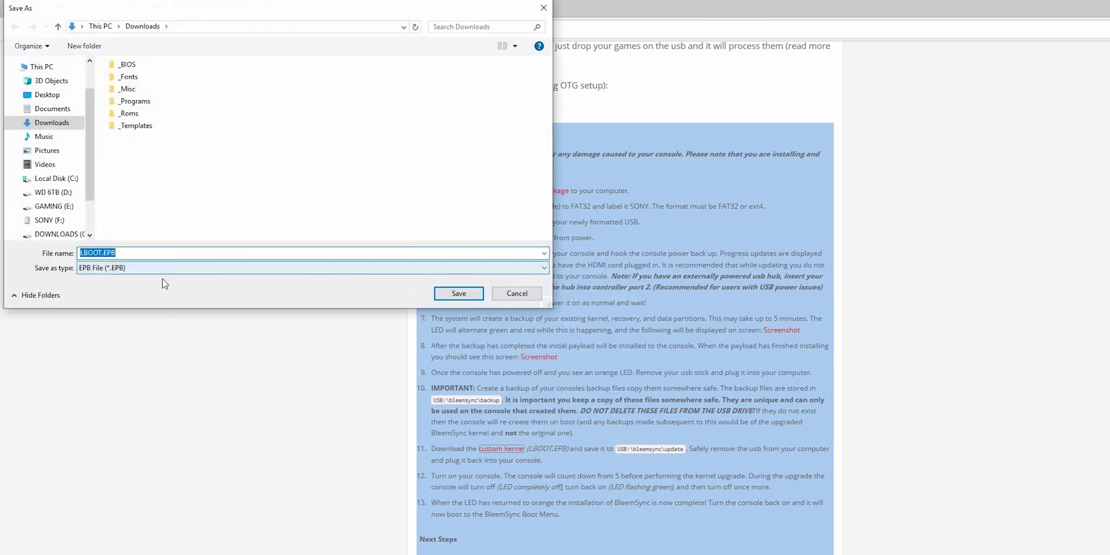
pyautogui.click(454, 293)
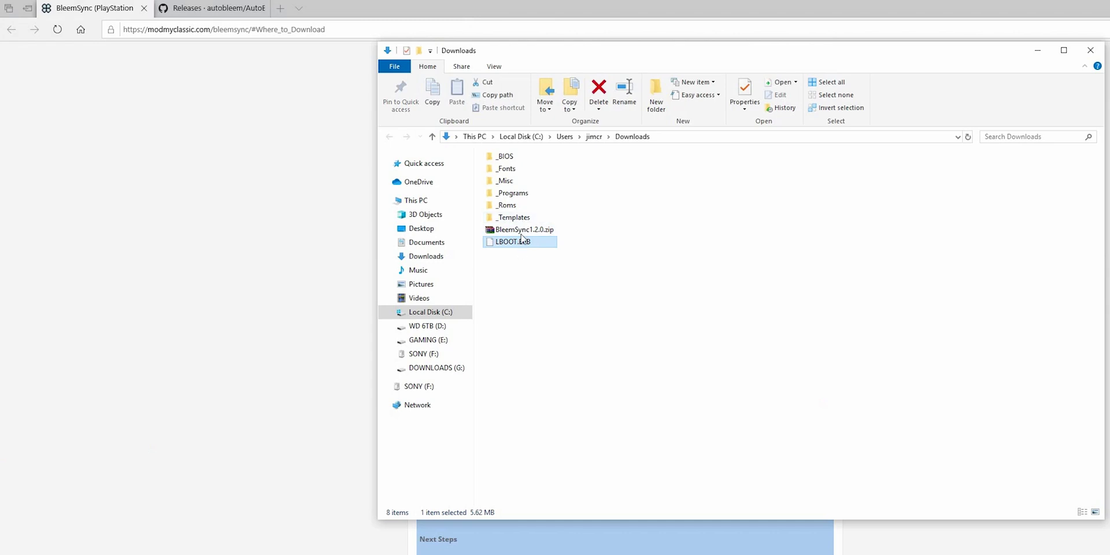
# Step: Extract BleemSync1.2.0.zip into its own folder in Downloads and delete the zip archive
pyautogui.rightClick(524, 229)
pyautogui.click(609, 293)
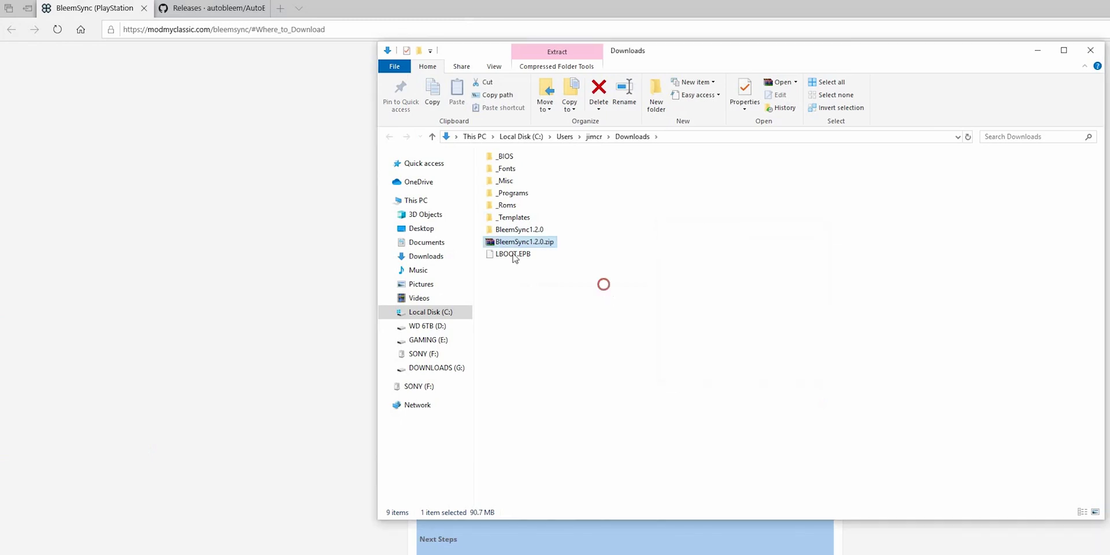
pyautogui.click(512, 229)
pyautogui.click(509, 242)
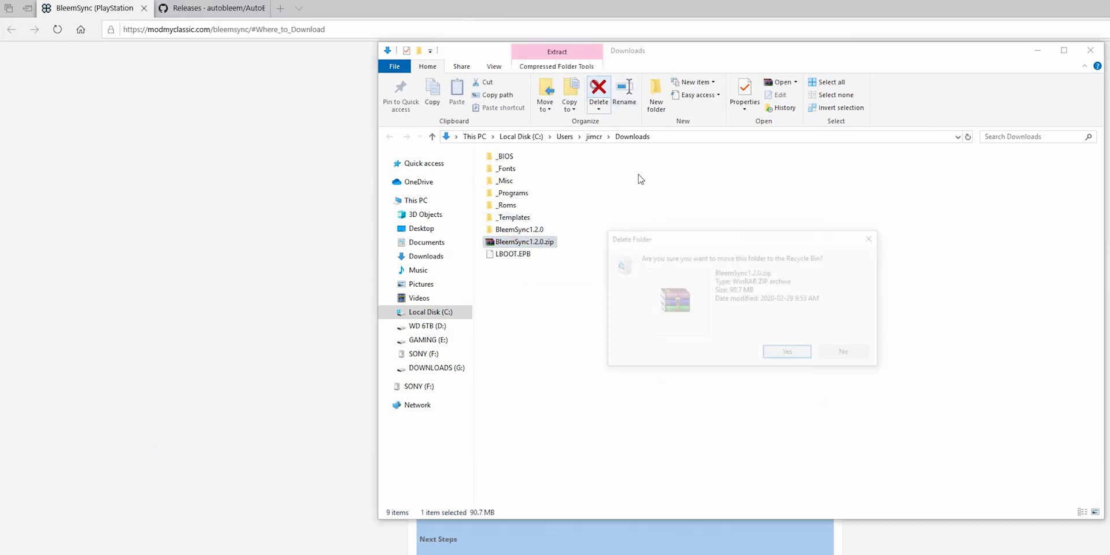
pyautogui.click(596, 90)
pyautogui.click(784, 352)
# Step: Copy the contents of the extracted BleemSync1.2.0 folder to the root of the SONY (F:) drive, opened in a separate window
pyautogui.doubleClick(533, 230)
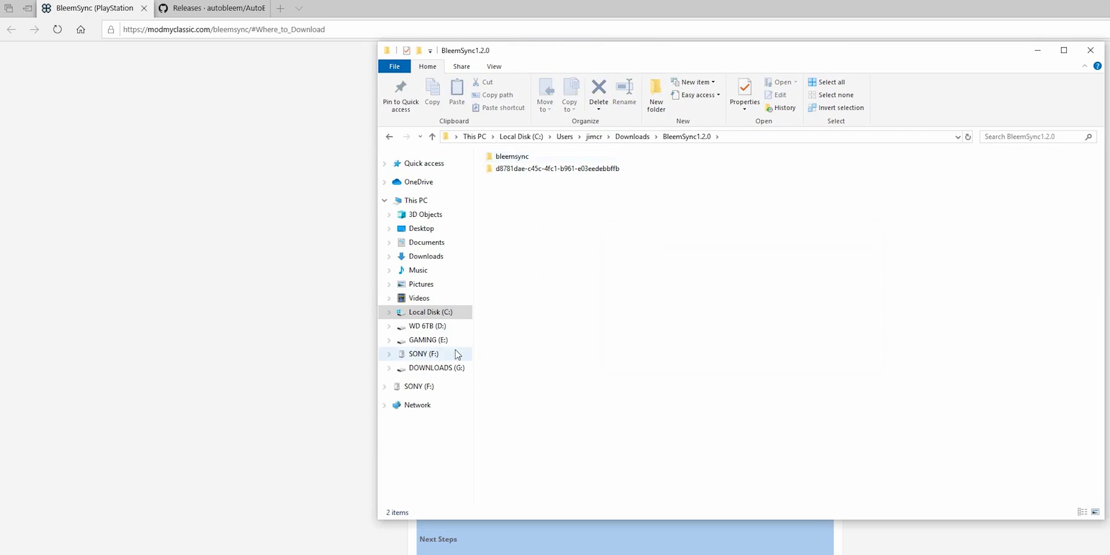
pyautogui.rightClick(432, 354)
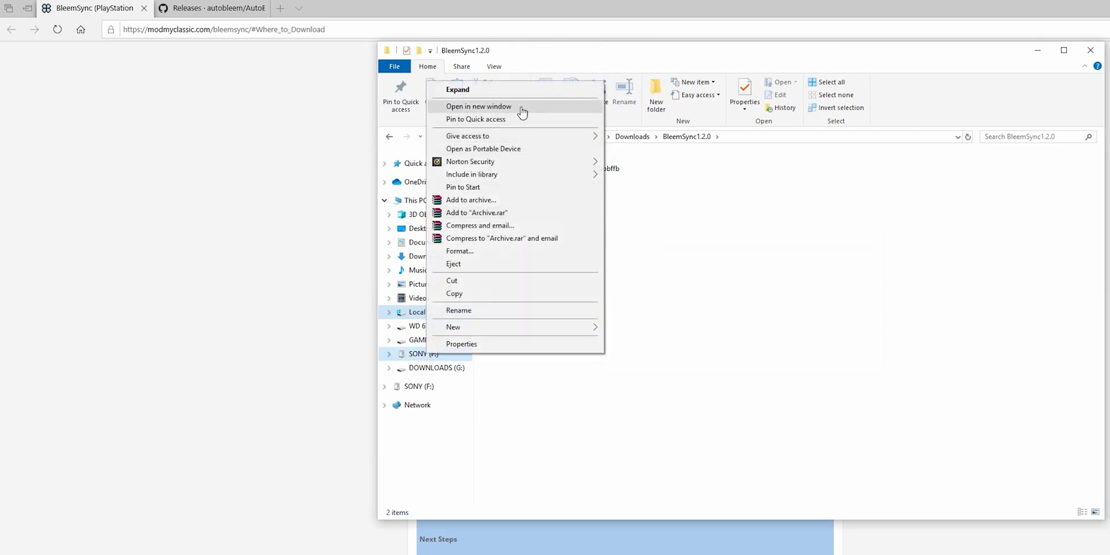
pyautogui.click(521, 108)
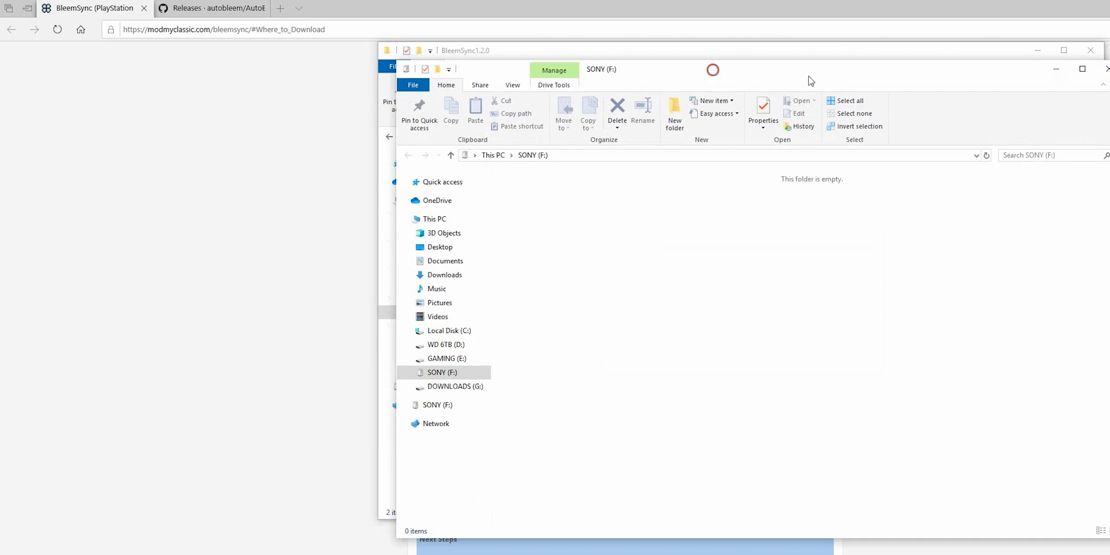
pyautogui.moveTo(811, 80); pyautogui.dragTo(1109, 81)
pyautogui.moveTo(223, 198); pyautogui.dragTo(906, 299)
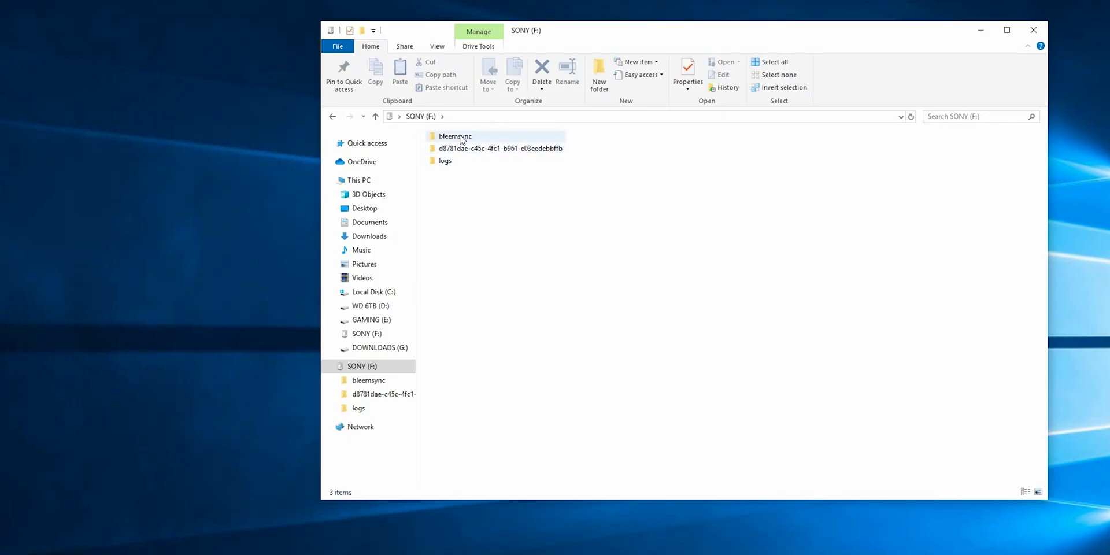
# Step: Copy LBOOT.EPB from Downloads into the bleemsync\update folder on the SONY (F:) drive
pyautogui.doubleClick(461, 138)
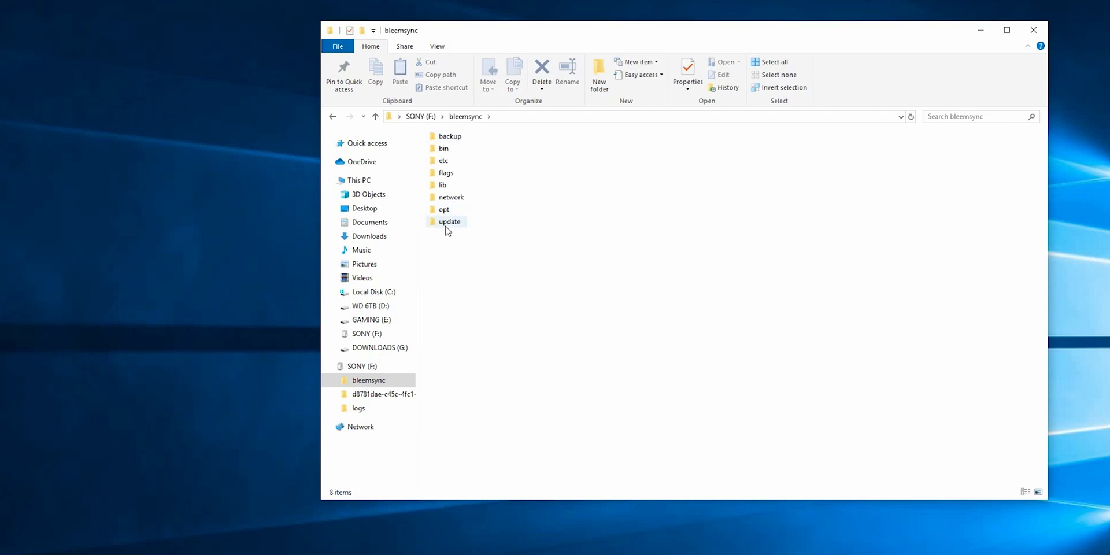
pyautogui.click(446, 224)
pyautogui.doubleClick(445, 224)
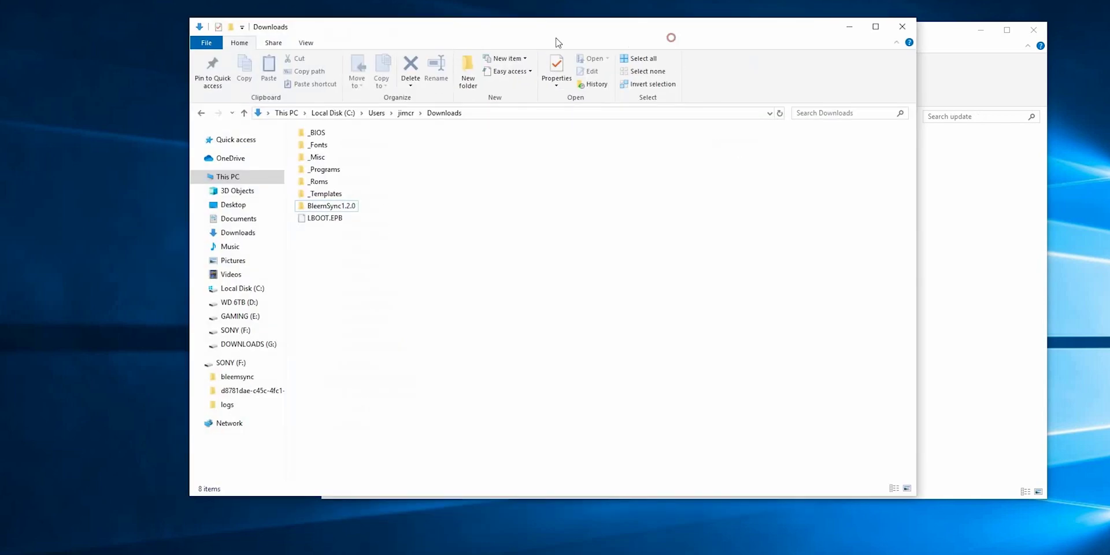
pyautogui.moveTo(528, 40); pyautogui.dragTo(240, 38)
pyautogui.click(783, 44)
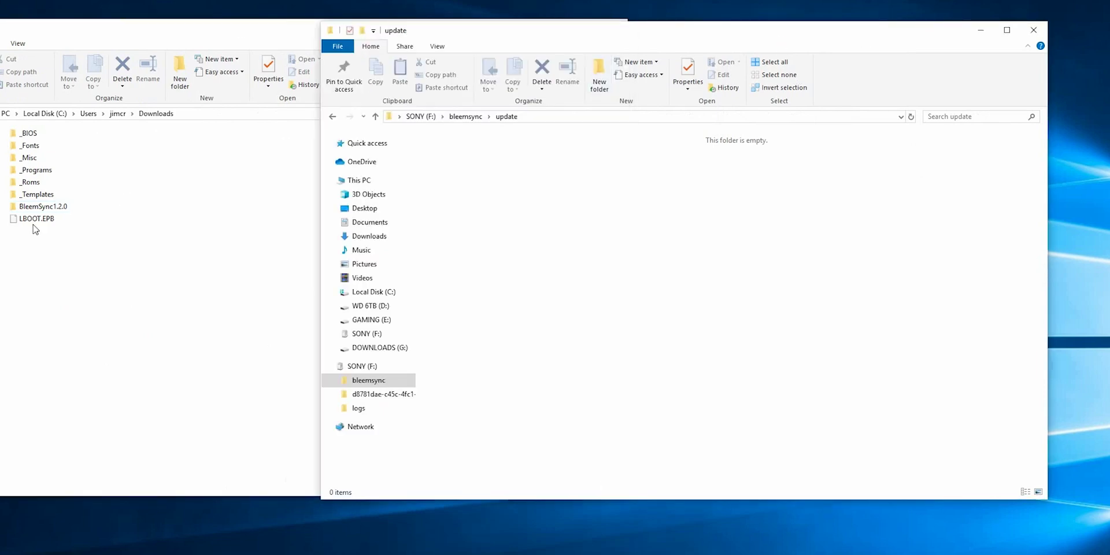
pyautogui.moveTo(36, 219); pyautogui.dragTo(580, 269)
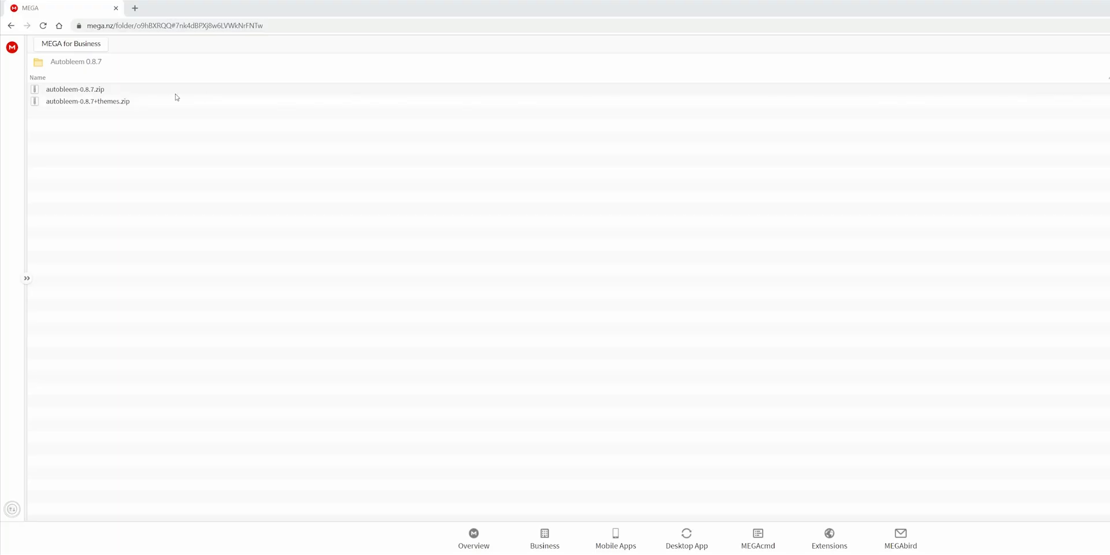
# Step: Select autobleem-0.8.7+themes.zip in the MEGA folder and show the downloaded Autobleem 0.8.7 .zip in its local folder
pyautogui.click(116, 102)
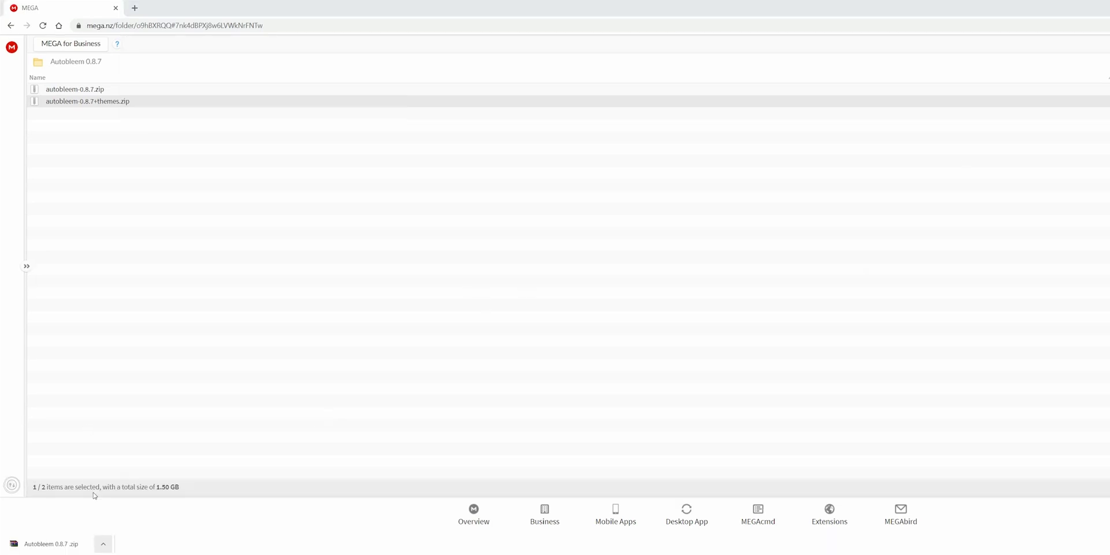
pyautogui.click(103, 544)
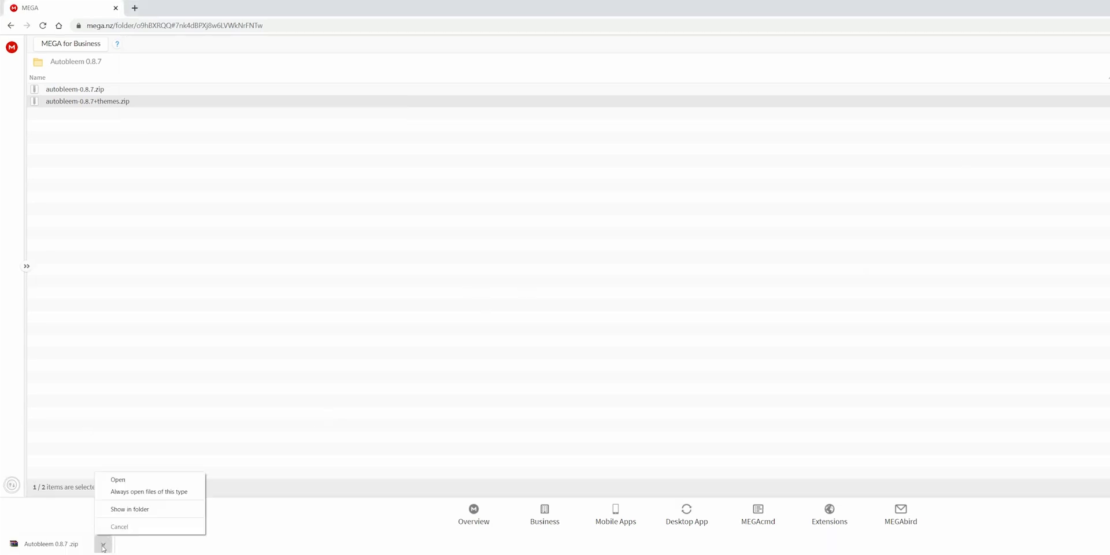
pyautogui.click(135, 509)
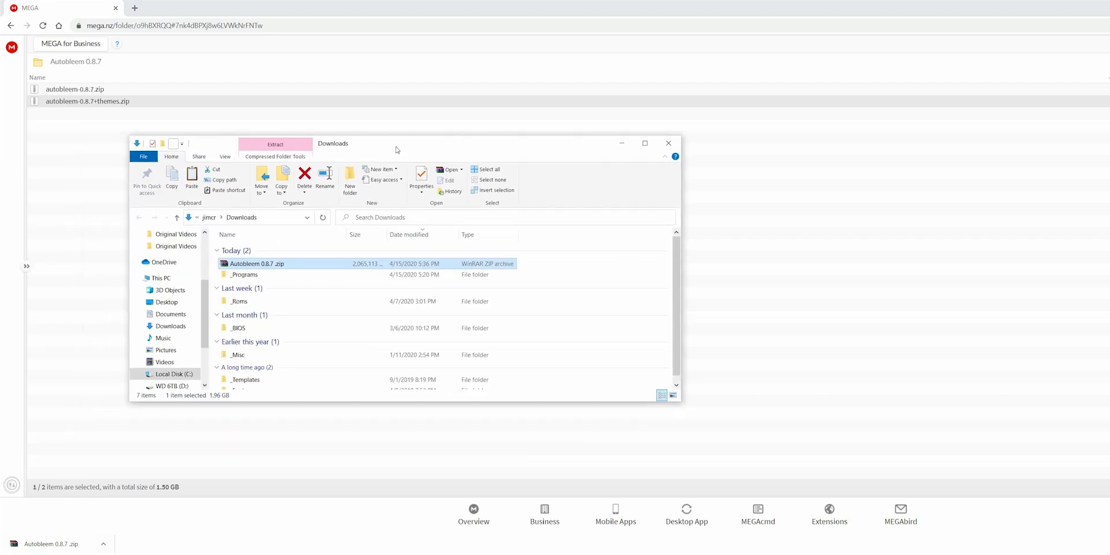
# Step: Extract the Autobleem 0.8.7 archive into its own folder in Downloads and open the nested Autobleem 0.8.7 folder inside
pyautogui.rightClick(252, 264)
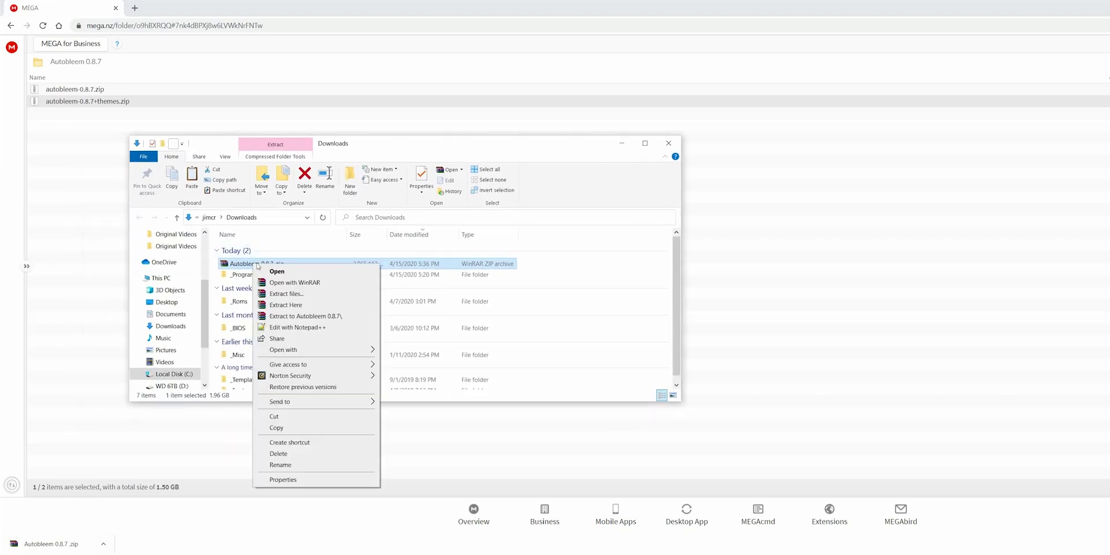
pyautogui.click(336, 317)
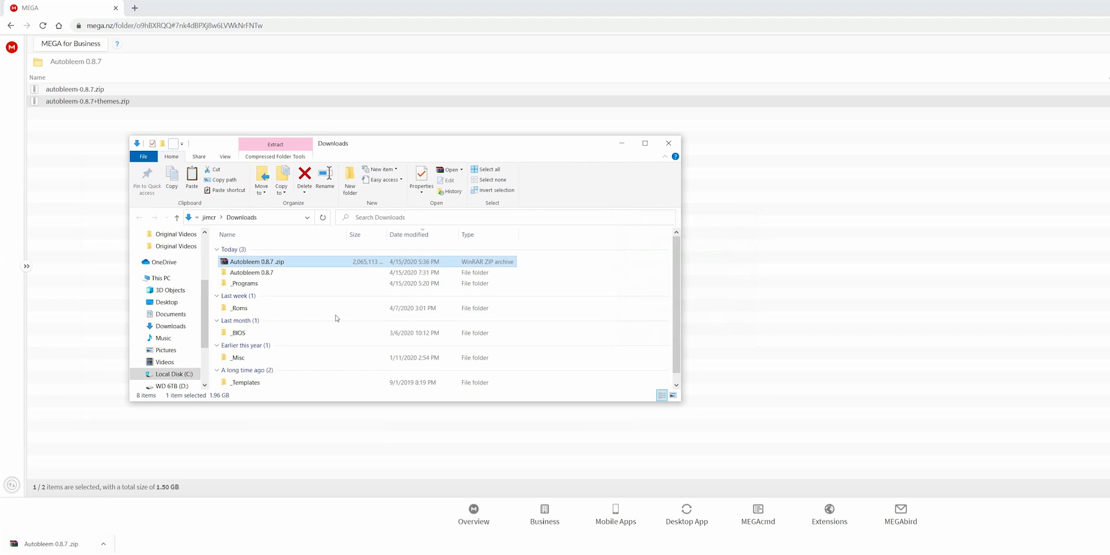
pyautogui.doubleClick(253, 272)
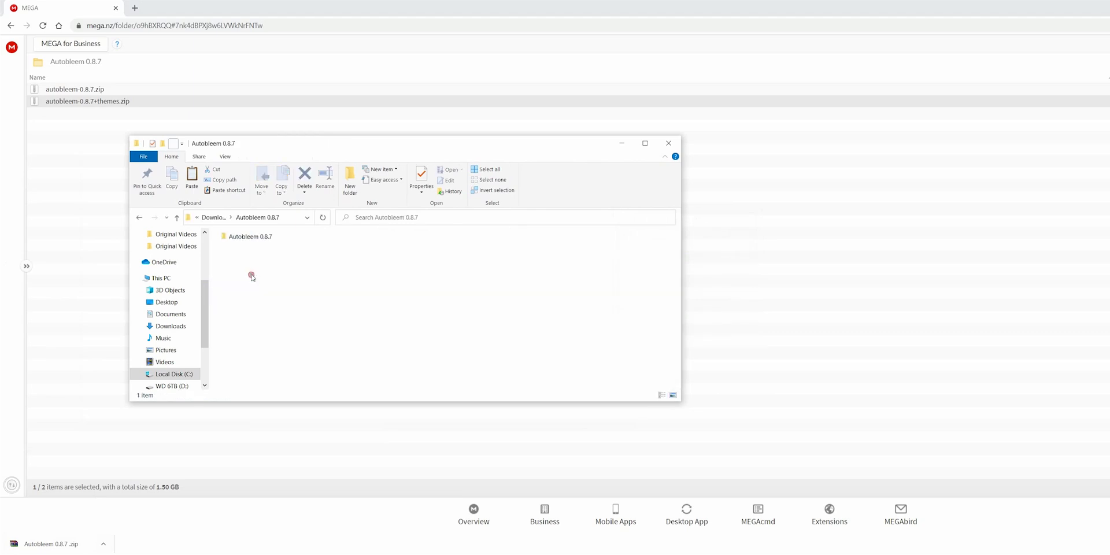
pyautogui.doubleClick(254, 238)
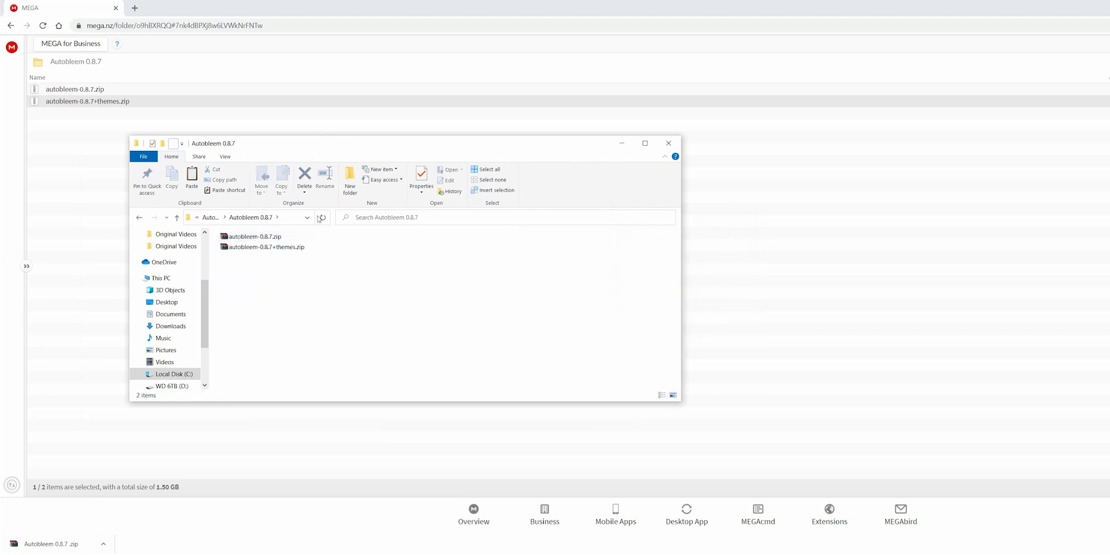
# Step: Extract autobleem-0.8.7+themes.zip into its own folder and open the extracted folder
pyautogui.rightClick(283, 248)
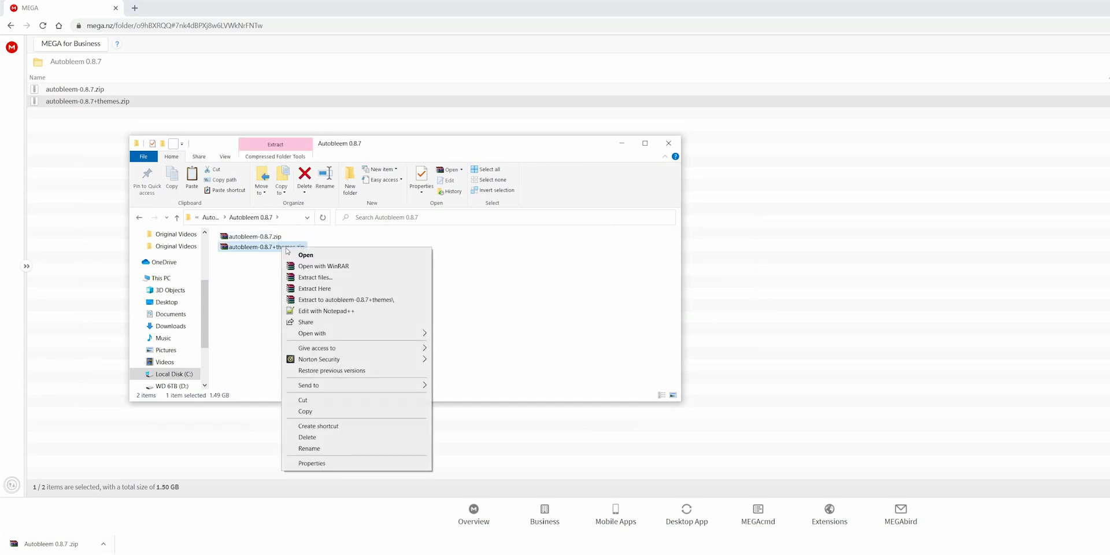
pyautogui.click(333, 300)
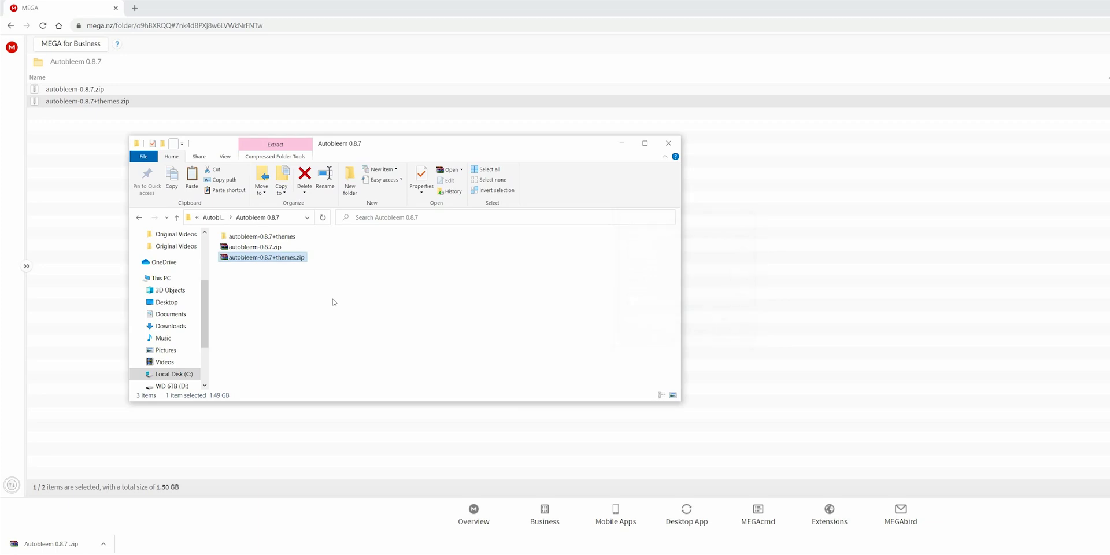
pyautogui.doubleClick(260, 237)
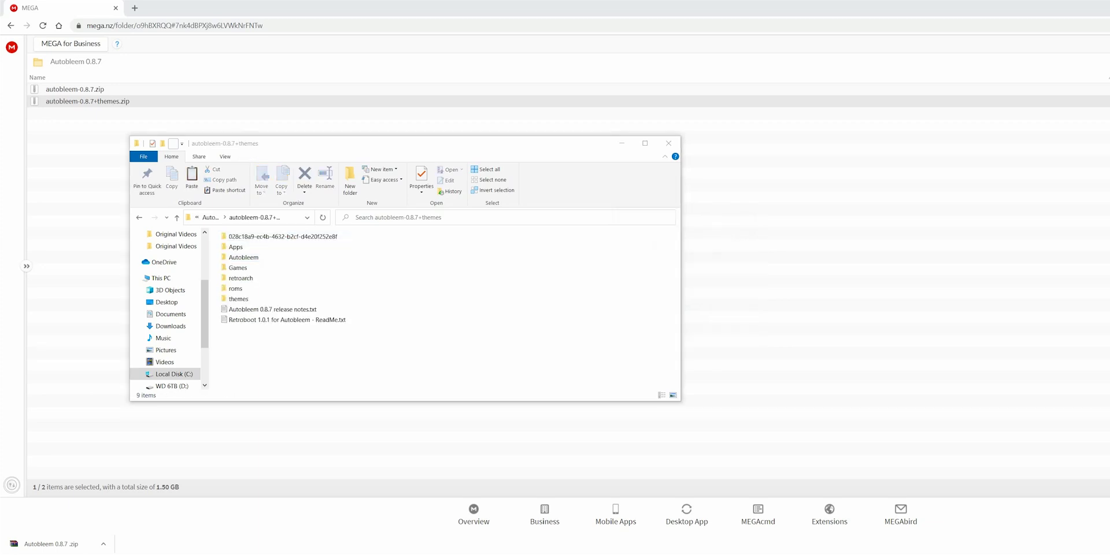
# Step: Copy the seven folders from autobleem-0.8.7+themes to the root of the SONY (F:) drive, leaving out the text files, and close the source window
pyautogui.moveTo(633, 151); pyautogui.dragTo(974, 117)
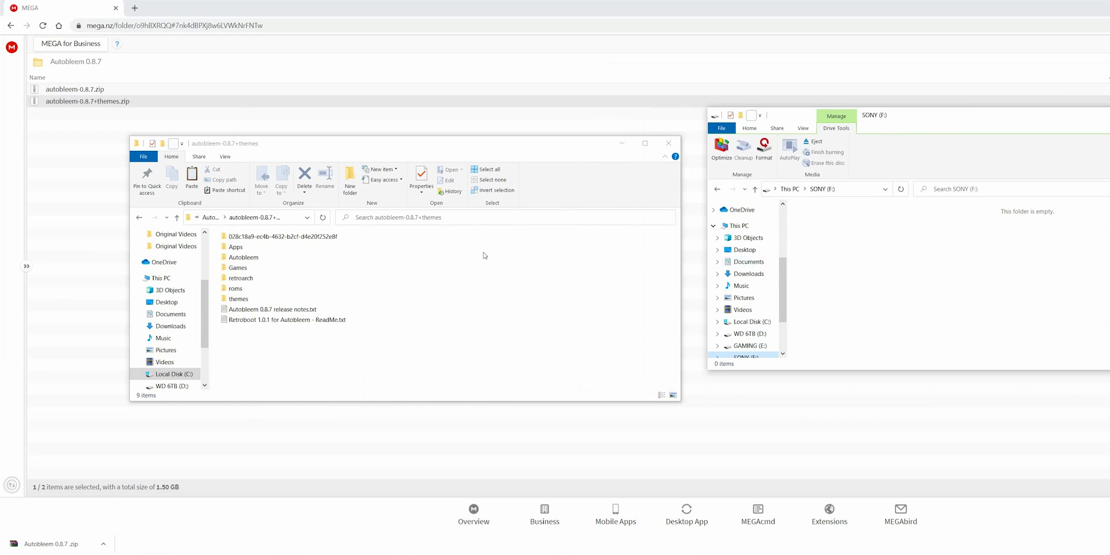
pyautogui.moveTo(373, 236); pyautogui.dragTo(879, 255)
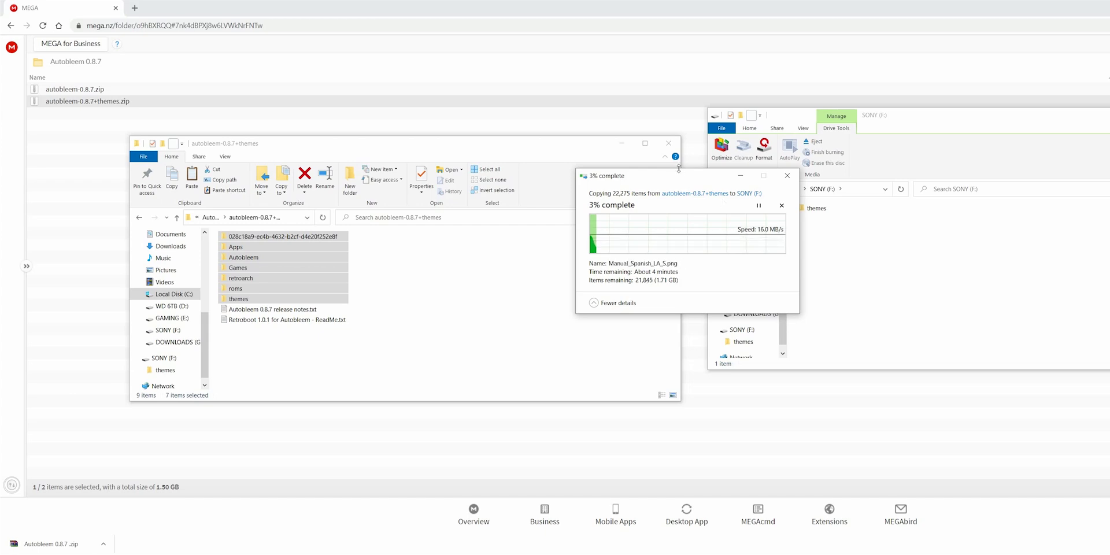
pyautogui.moveTo(640, 186); pyautogui.dragTo(535, 223)
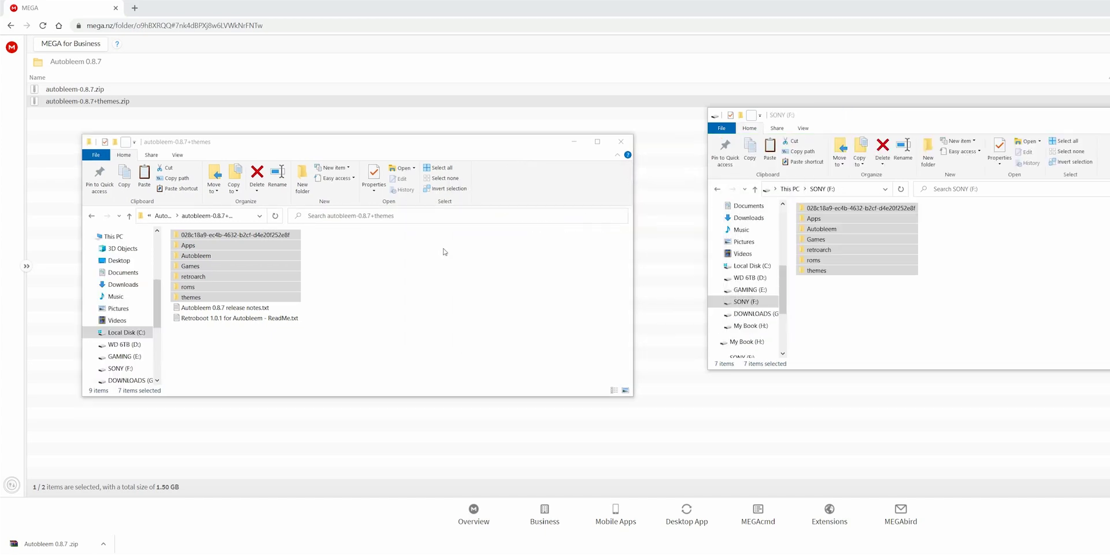
pyautogui.click(459, 272)
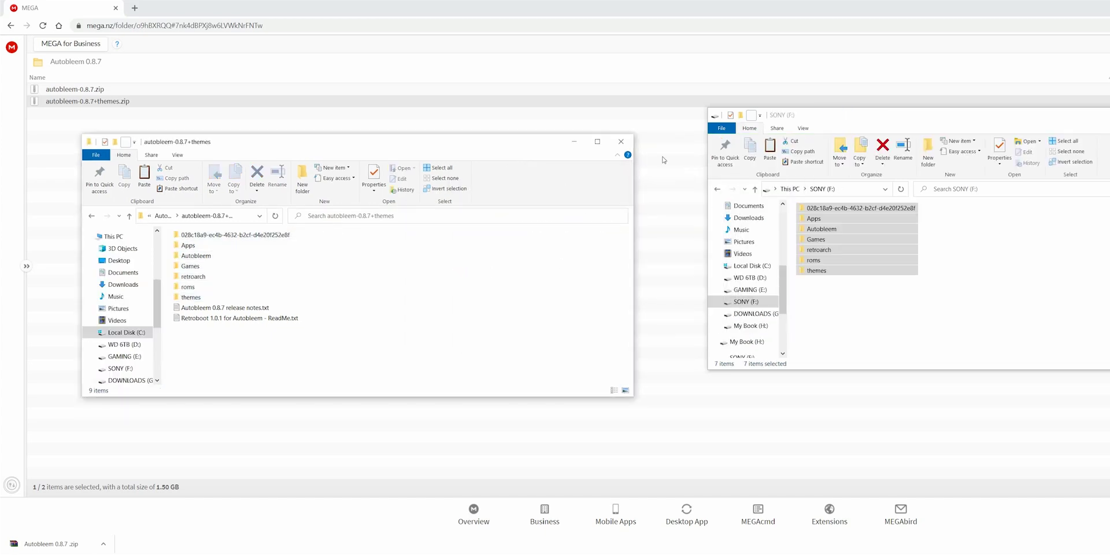
pyautogui.click(621, 141)
pyautogui.click(993, 241)
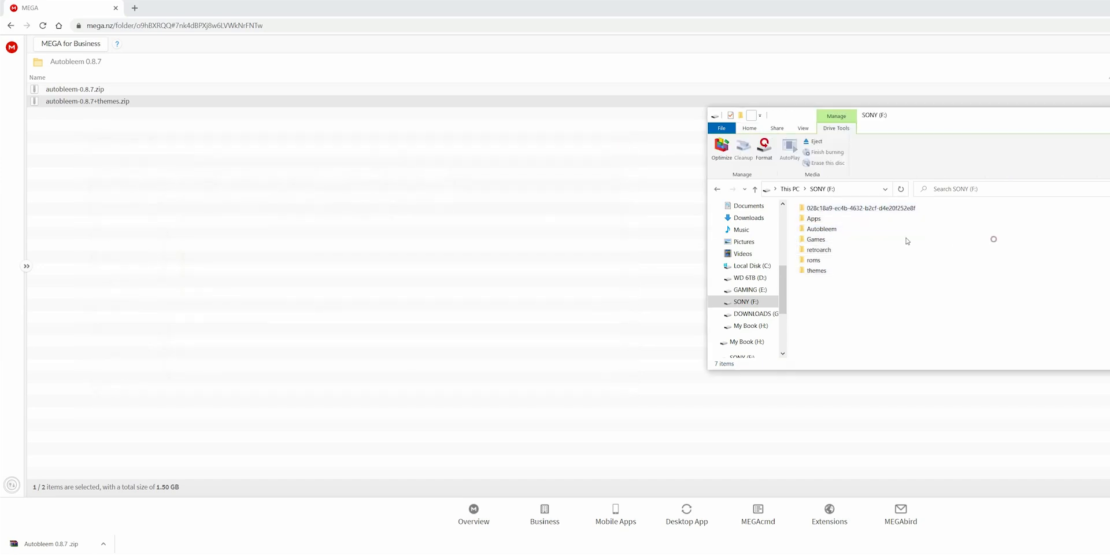
# Step: Copy the X-Files and four X-Men game folders from the PS1 ROM collection into the Games folder on the SONY (F:) drive
pyautogui.doubleClick(816, 239)
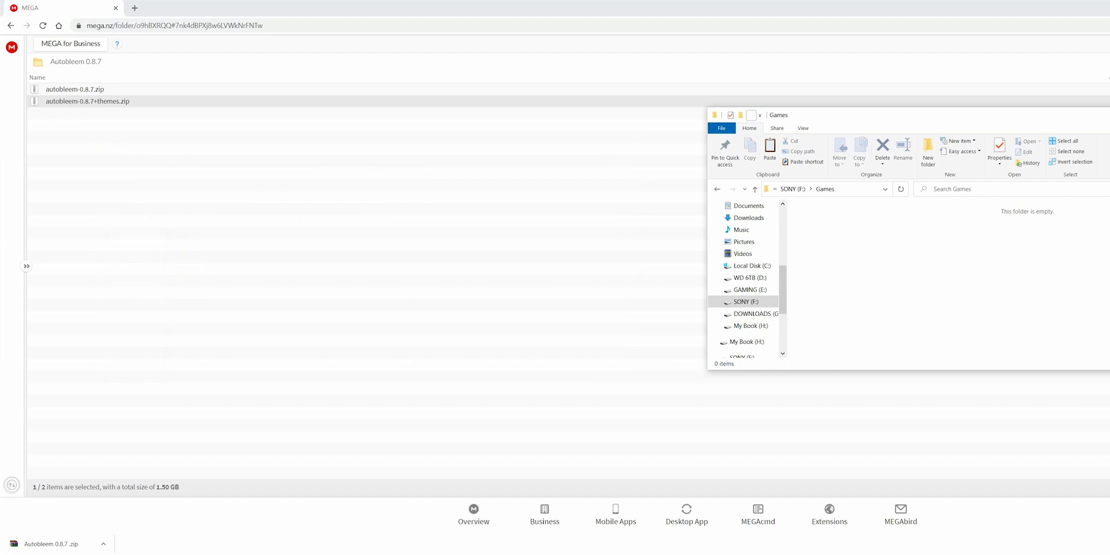
pyautogui.moveTo(51, 544); pyautogui.dragTo(873, 275)
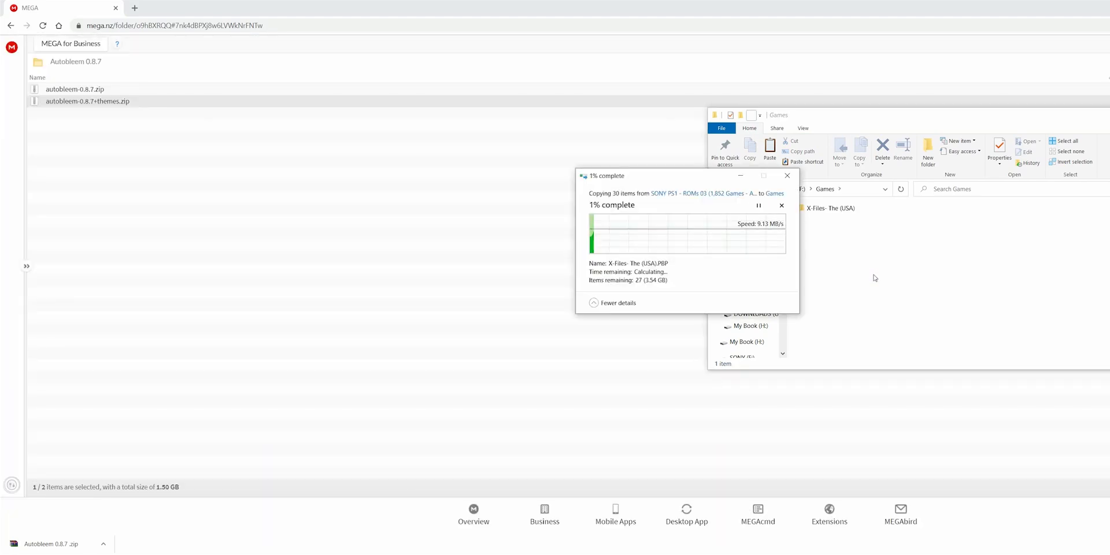
pyautogui.moveTo(723, 178); pyautogui.dragTo(608, 160)
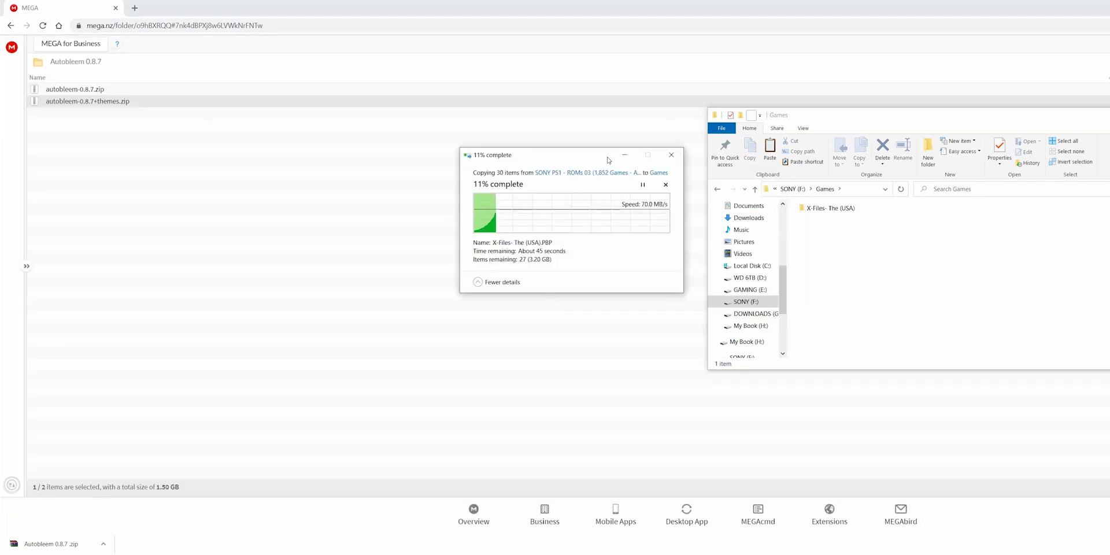
pyautogui.click(936, 240)
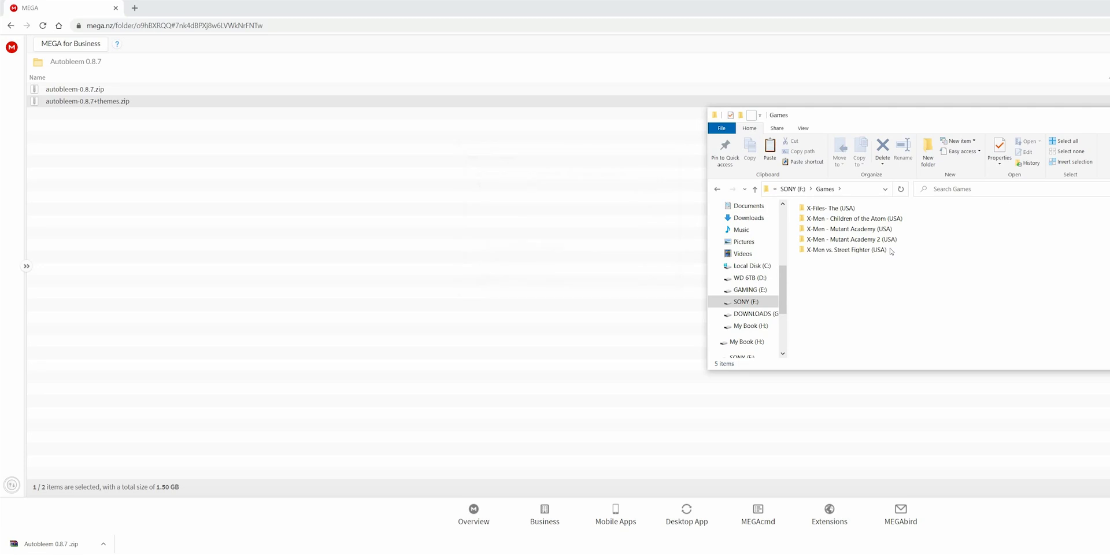
# Step: View the roms folder on the SONY (F:) drive and return to the drive's root
pyautogui.click(802, 191)
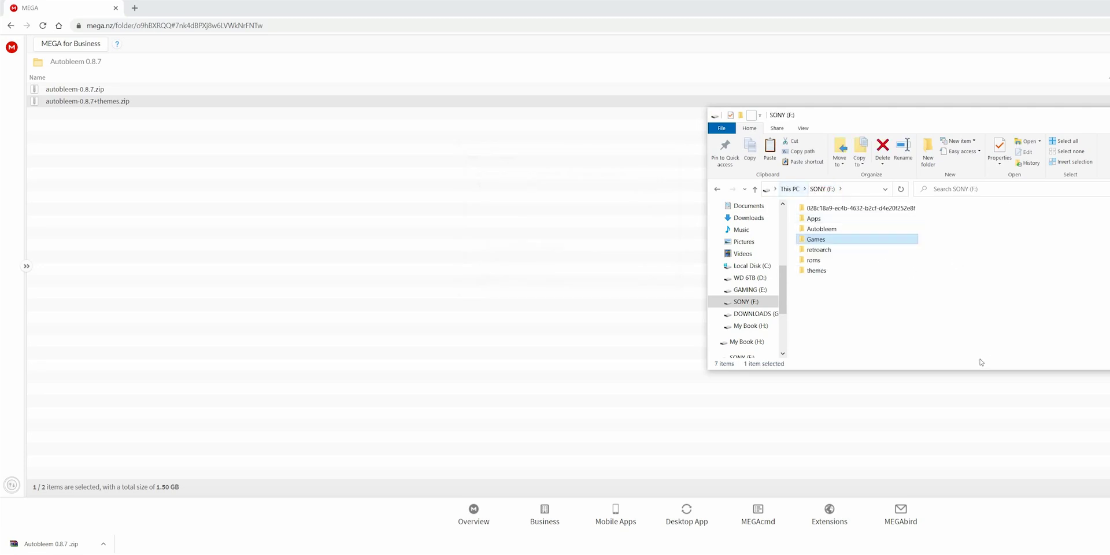
pyautogui.doubleClick(815, 260)
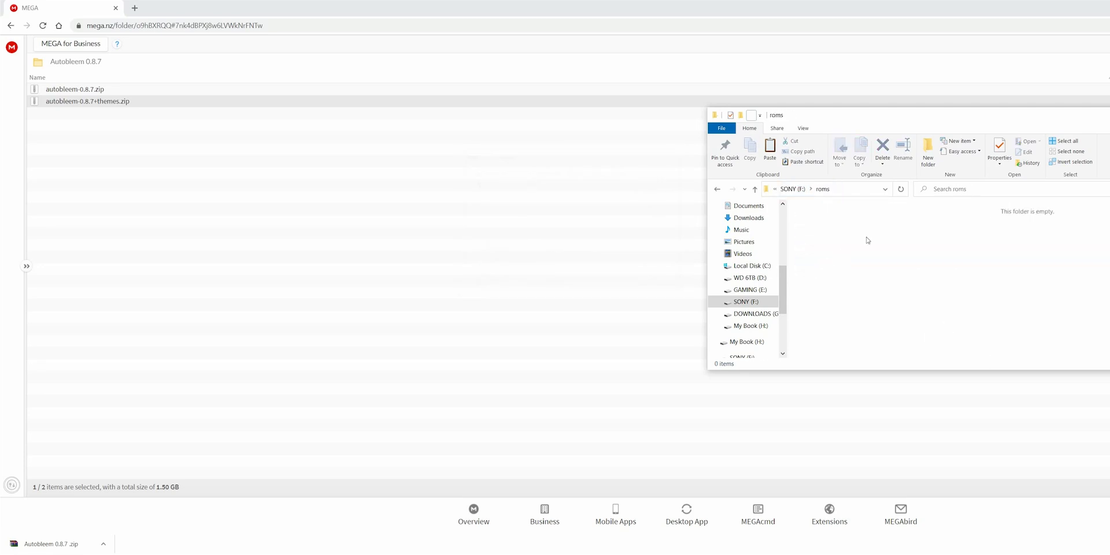
pyautogui.click(791, 189)
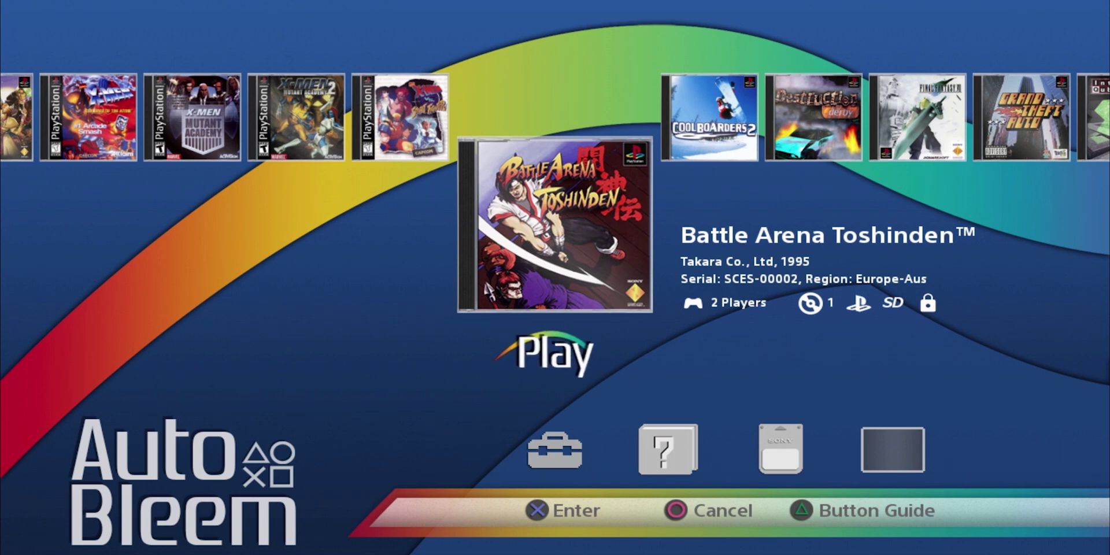
# Step: Browse the AutoBleem game carousel on the console to examine the added X-Men games alongside the built-in titles
pyautogui.press('Left')
pyautogui.press('Left')
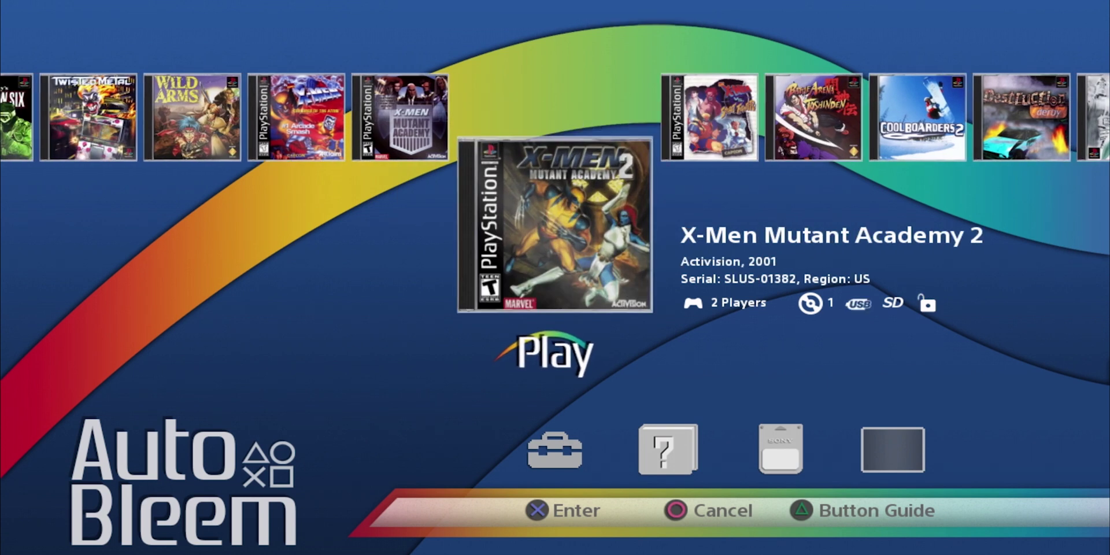
pyautogui.press('Left')
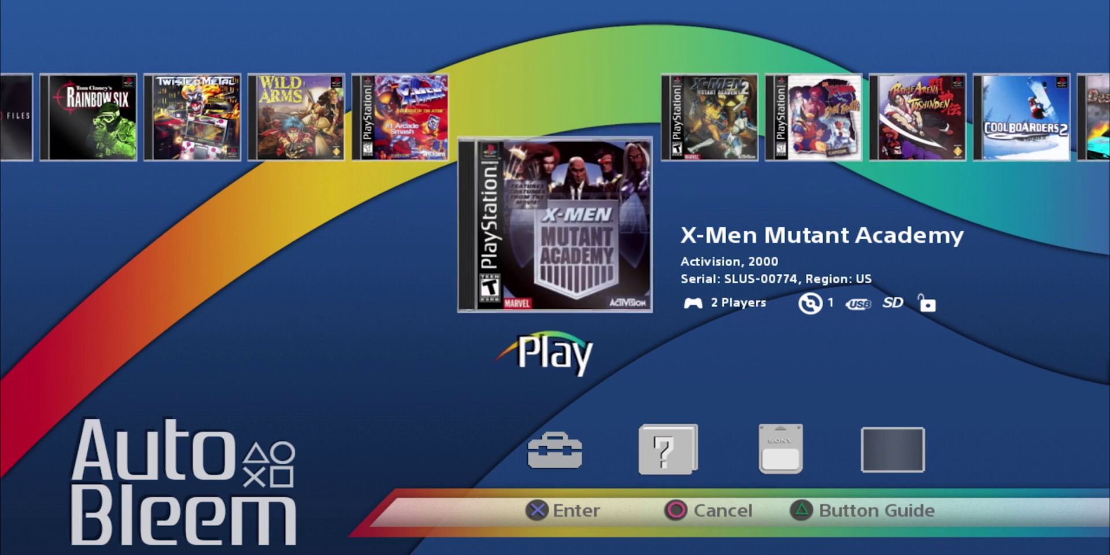
pyautogui.press('Left')
pyautogui.press('Left')
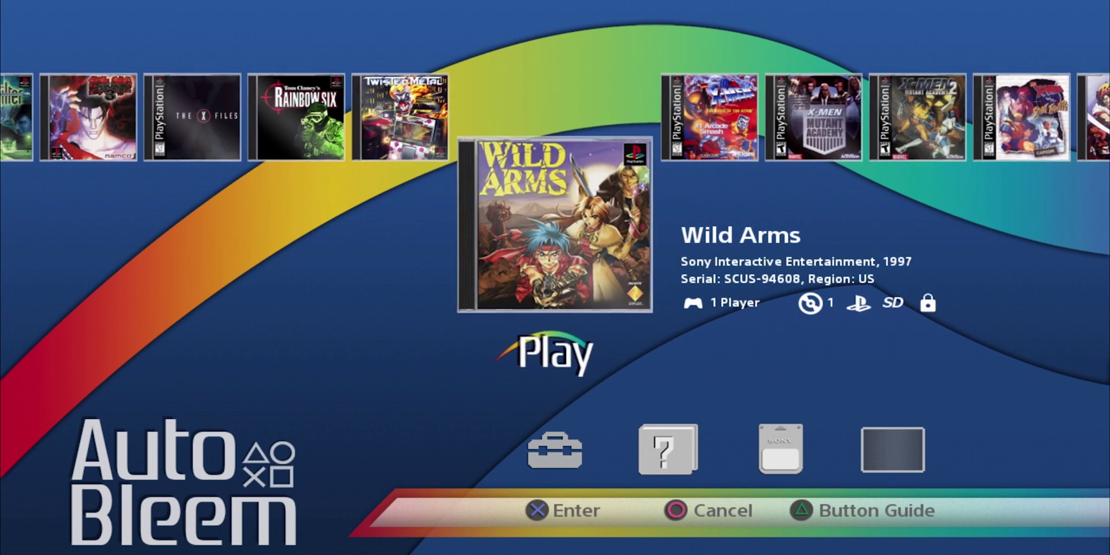
pyautogui.press('Right')
pyautogui.press('Right')
pyautogui.press('Right')
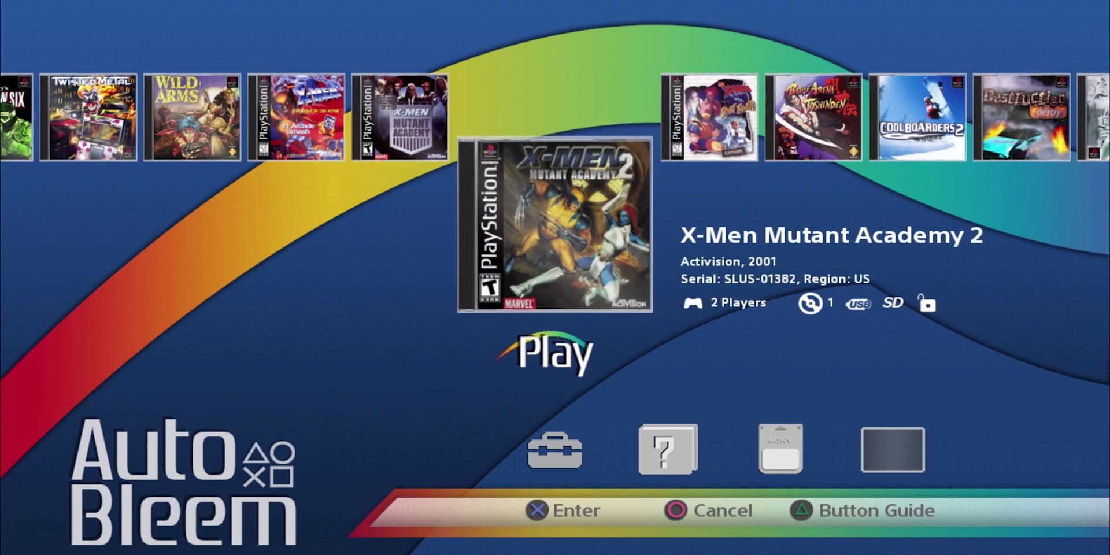
pyautogui.press('Right')
pyautogui.press('Right')
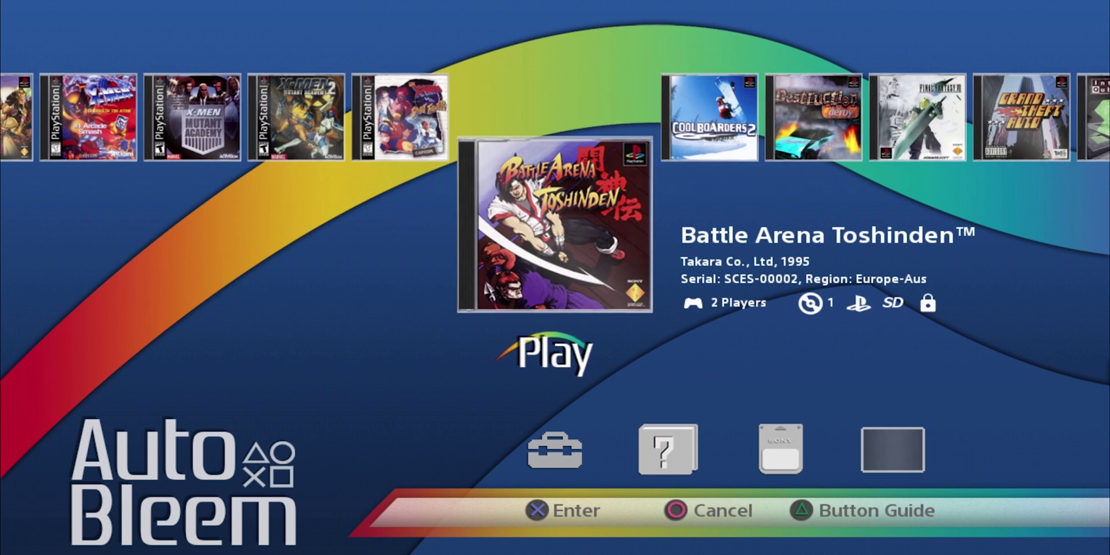
pyautogui.press('Left')
pyautogui.press('Left')
pyautogui.press('Left')
pyautogui.press('Left')
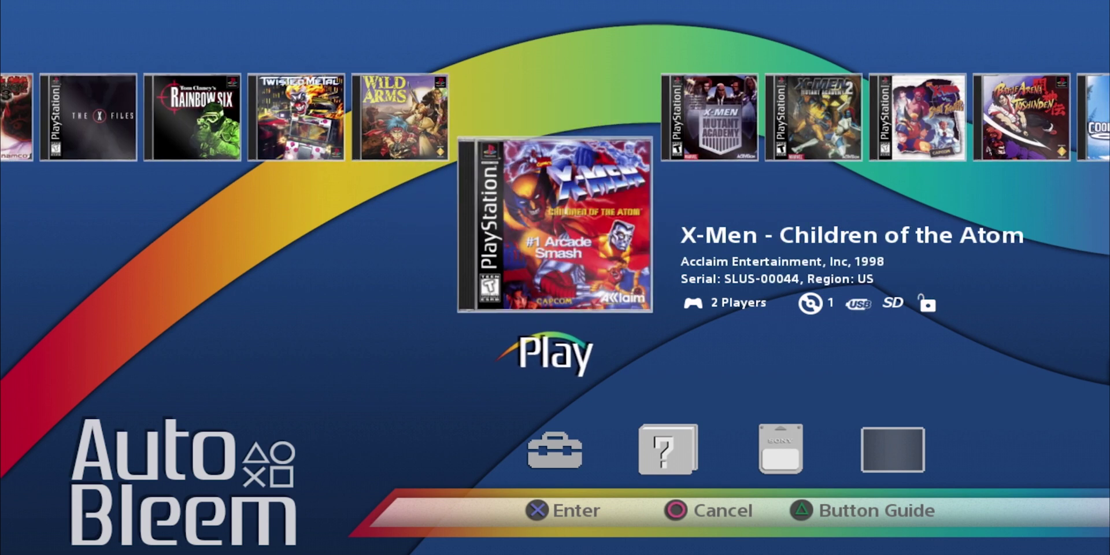
pyautogui.press('Left')
pyautogui.press('Left')
pyautogui.press('Left')
pyautogui.press('Left')
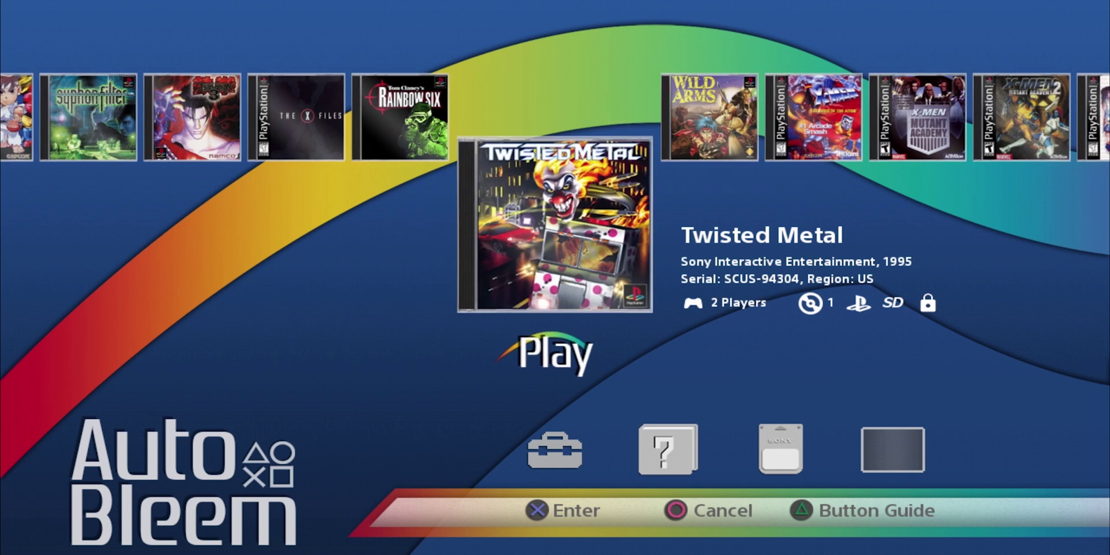